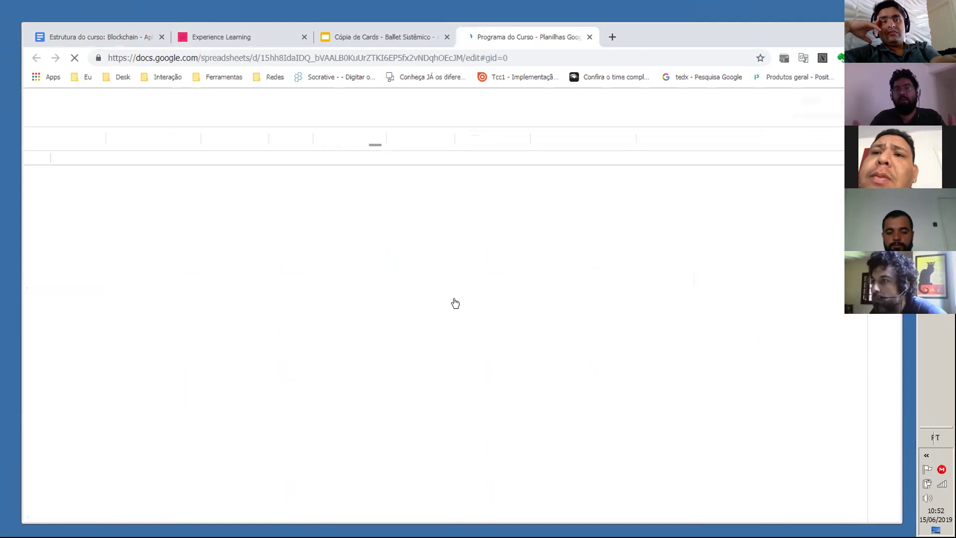
Step: Switch between the open course files and bring up the Programa do Curso spreadsheet
left_click(342, 38)
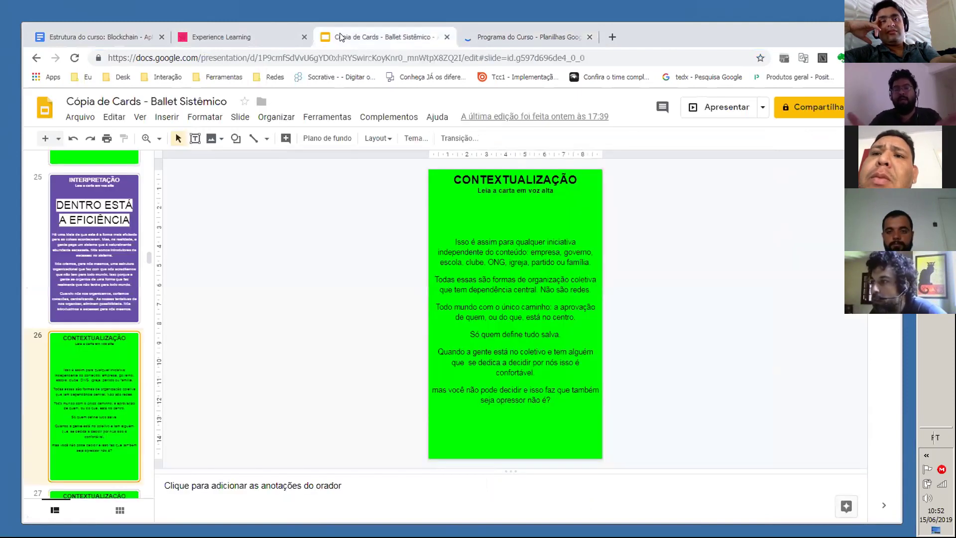
left_click(101, 43)
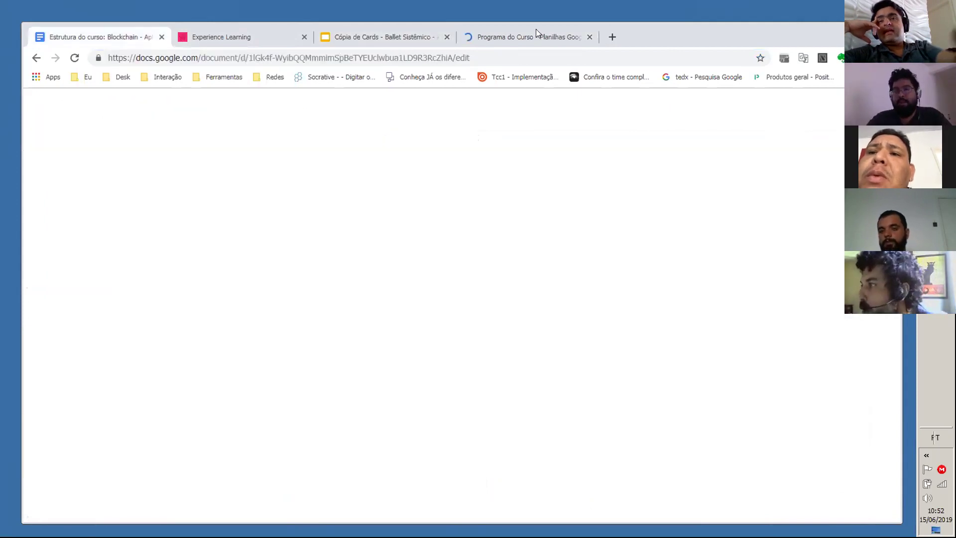
key("ctrl+w")
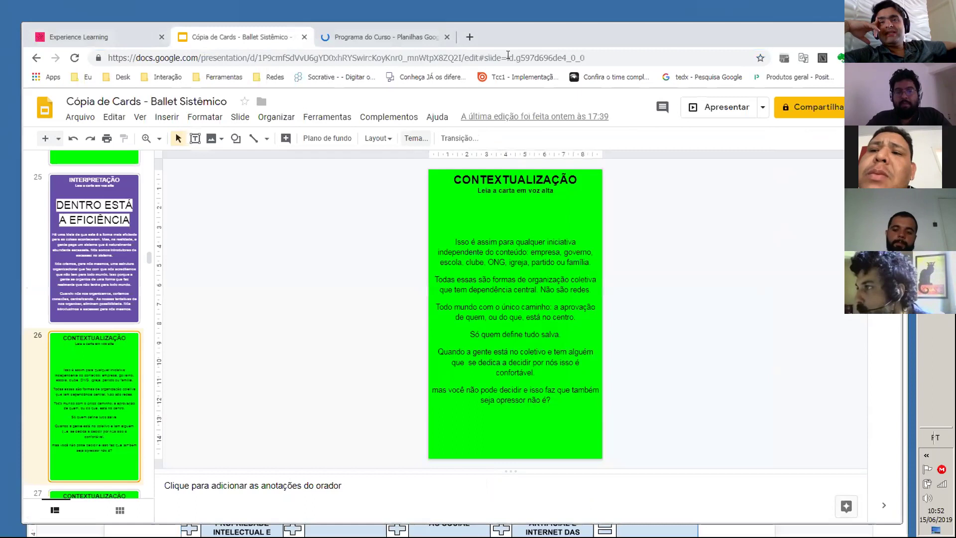
left_click(378, 38)
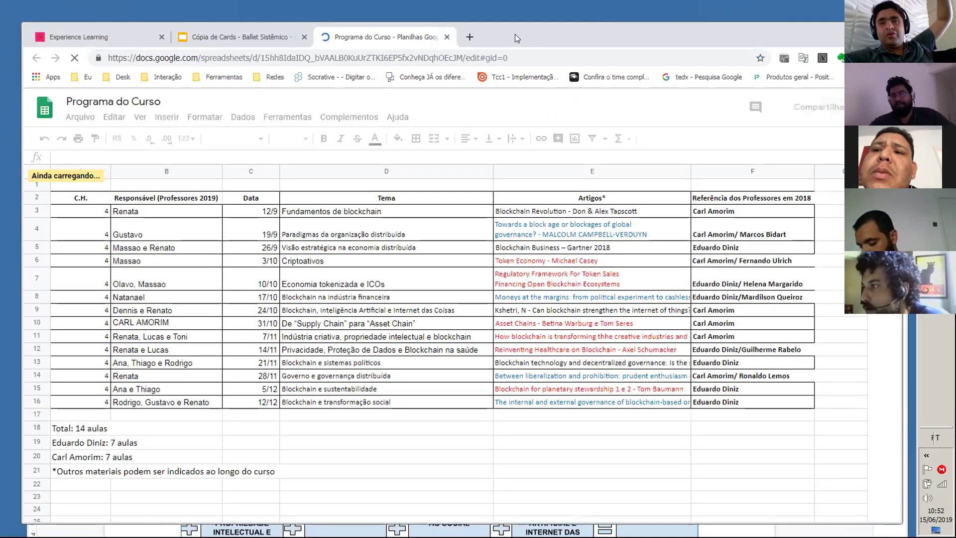
Step: Try to recover the course structure document by reopening the last closed tab and checking the recently closed pages
right_click(516, 36)
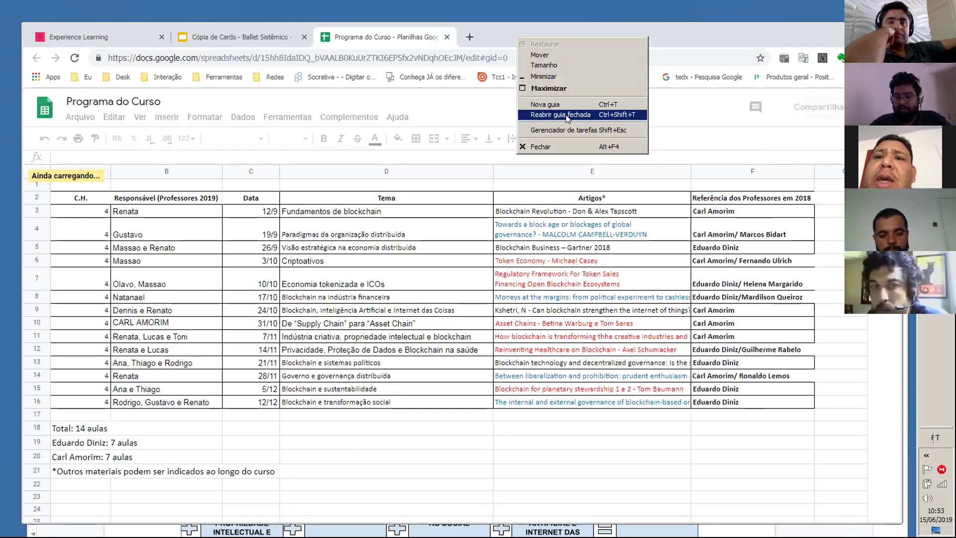
left_click(566, 114)
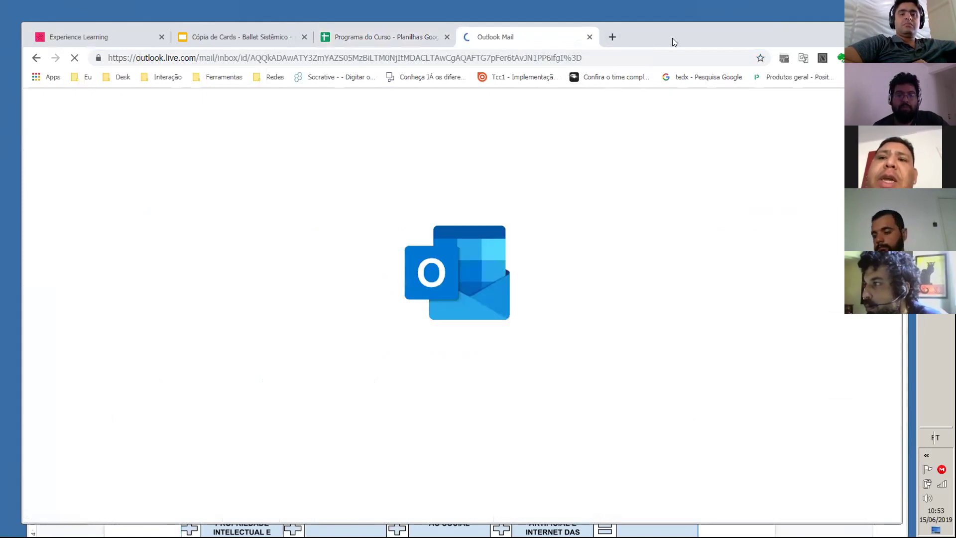
left_click(589, 37)
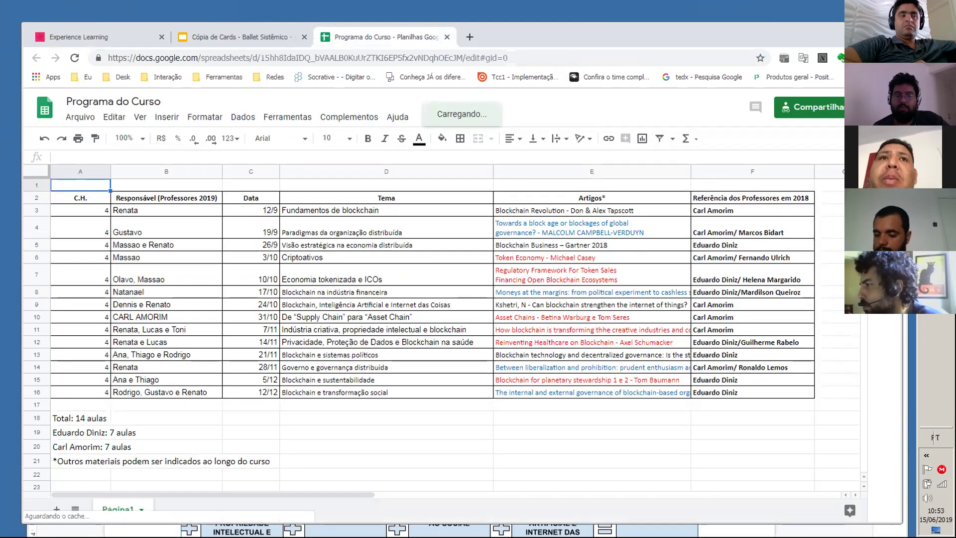
left_click(842, 58)
mouse_move(772, 124)
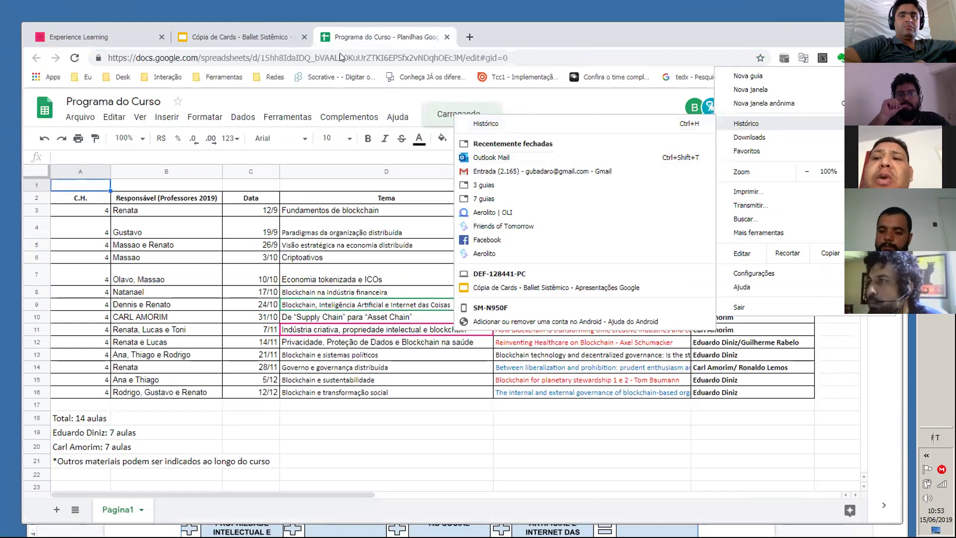
left_click(548, 39)
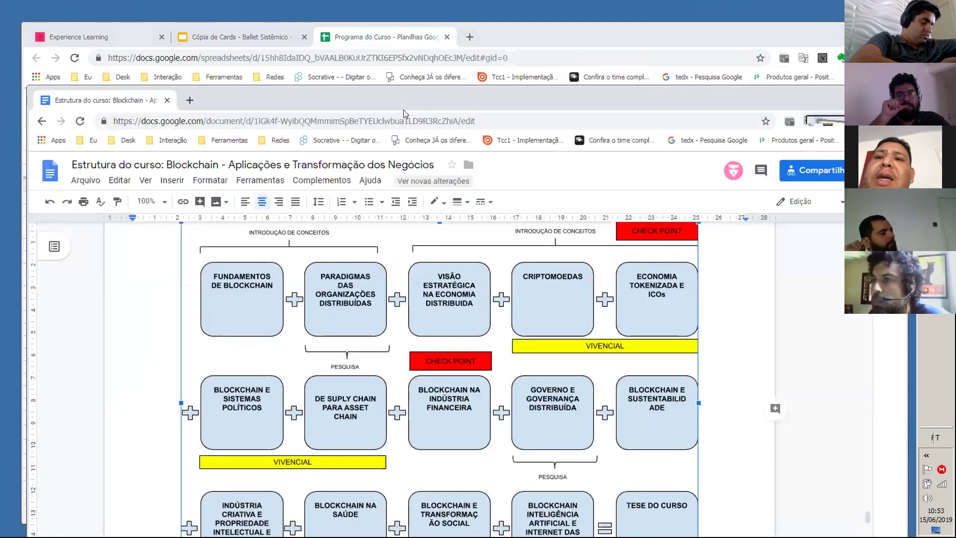
Step: Dock the separate course structure document window back into the main browser window, between Experience Learning and Cópia de Cards
left_click_drag(125, 103, 122, 98)
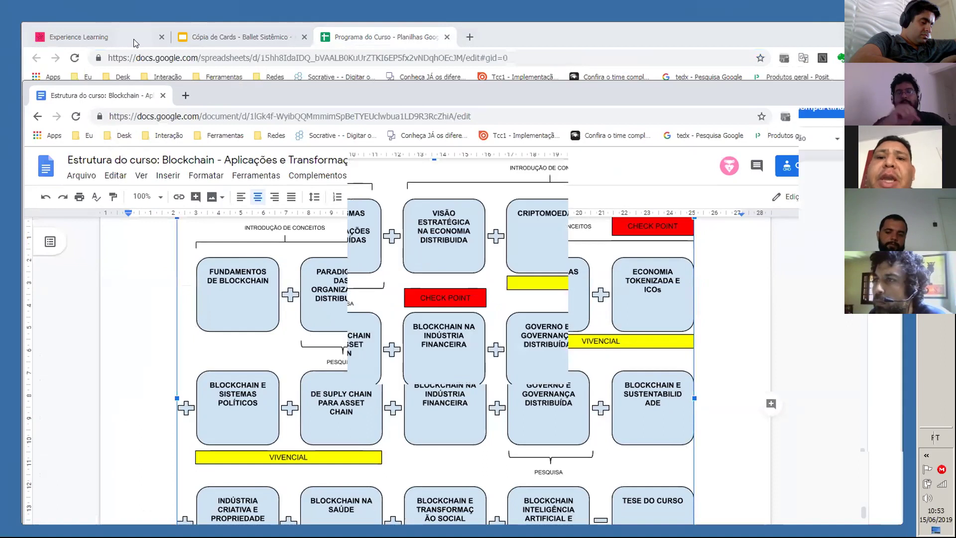
left_click_drag(134, 43, 136, 42)
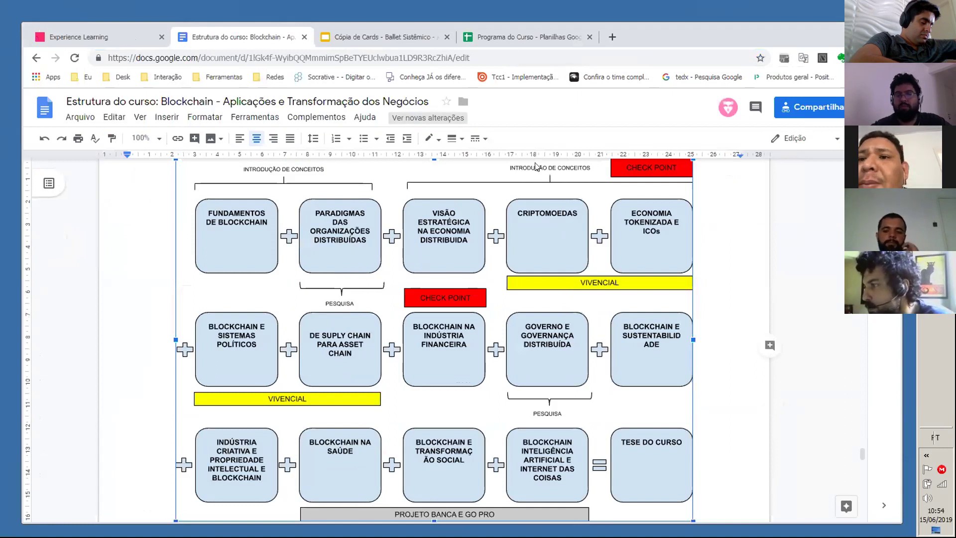
Step: Look at the class schedule in Programa do Curso, and read section 20, Framework de Aula, in the course structure document
left_click(511, 42)
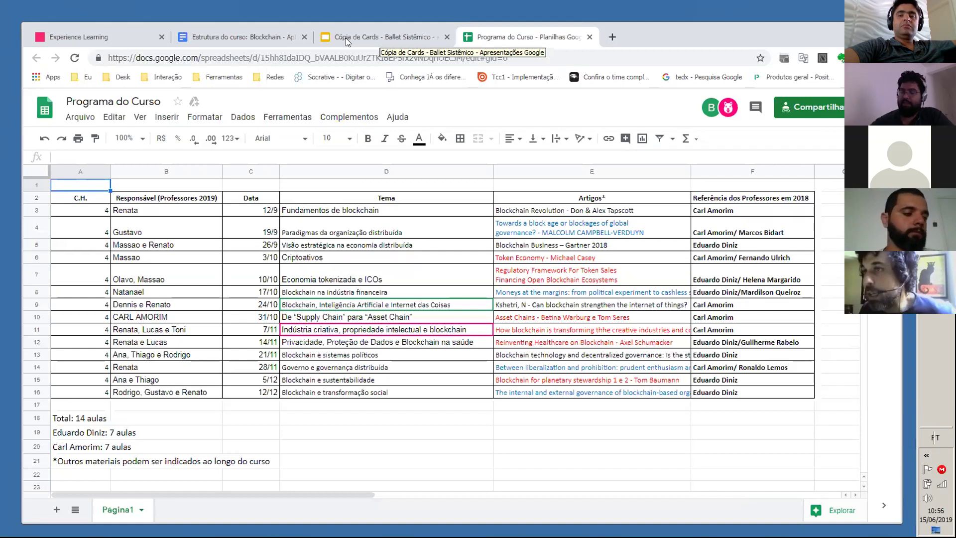
left_click(193, 38)
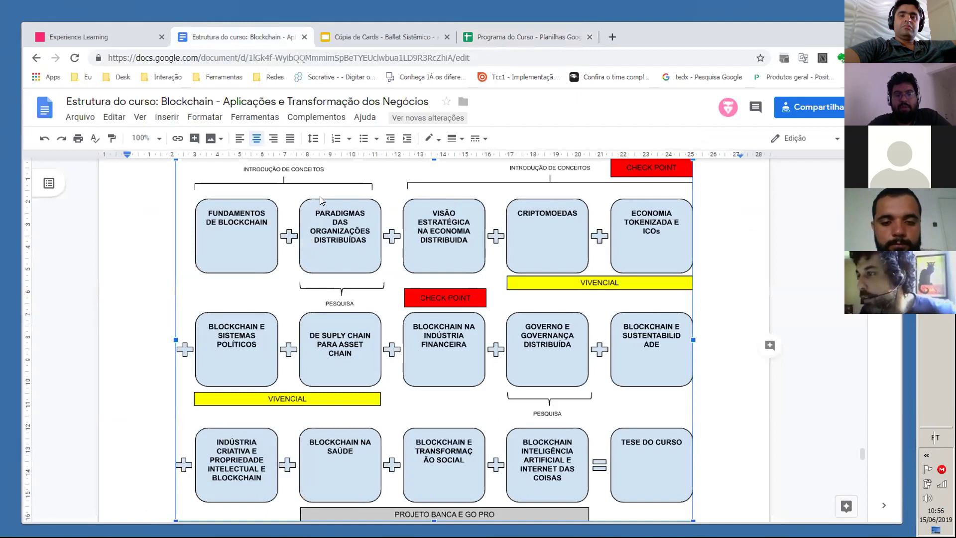
scroll(320, 196, "down", 7)
scroll(320, 195, "down", 2)
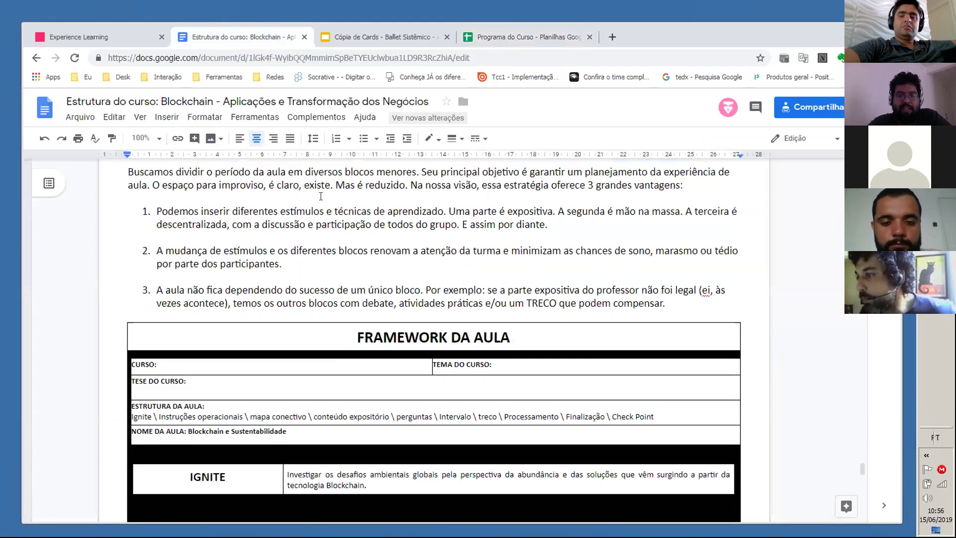
scroll(320, 196, "up", 2)
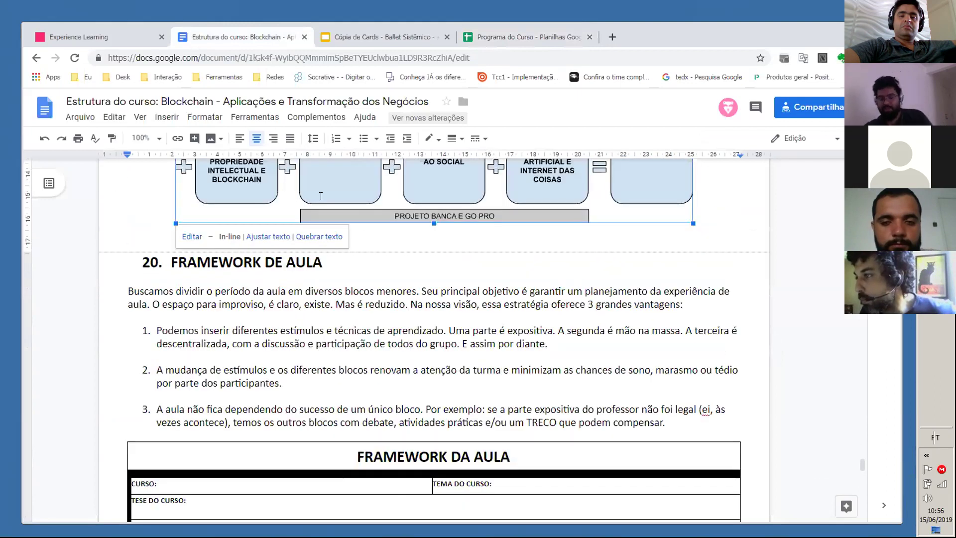
scroll(320, 195, "up", 3)
scroll(320, 199, "down", 2)
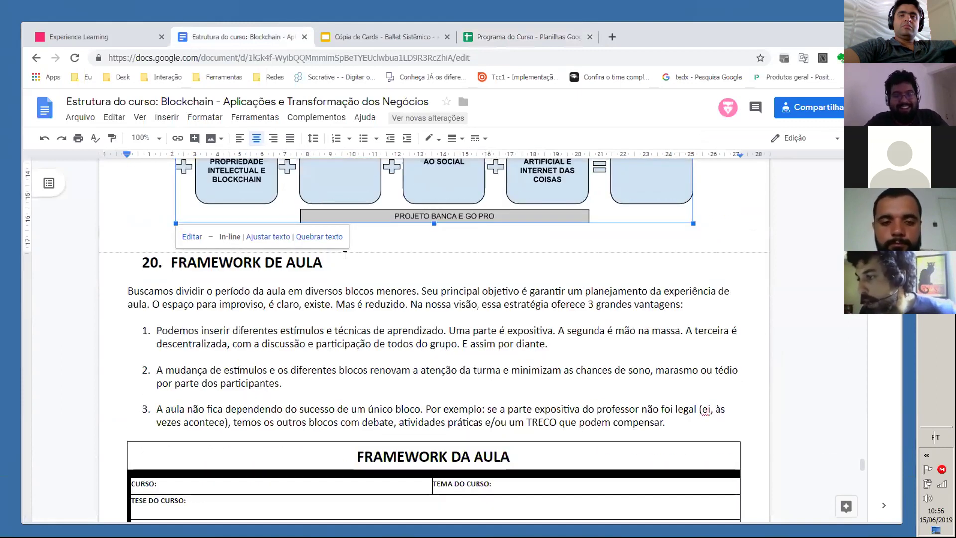
scroll(345, 255, "down", 2)
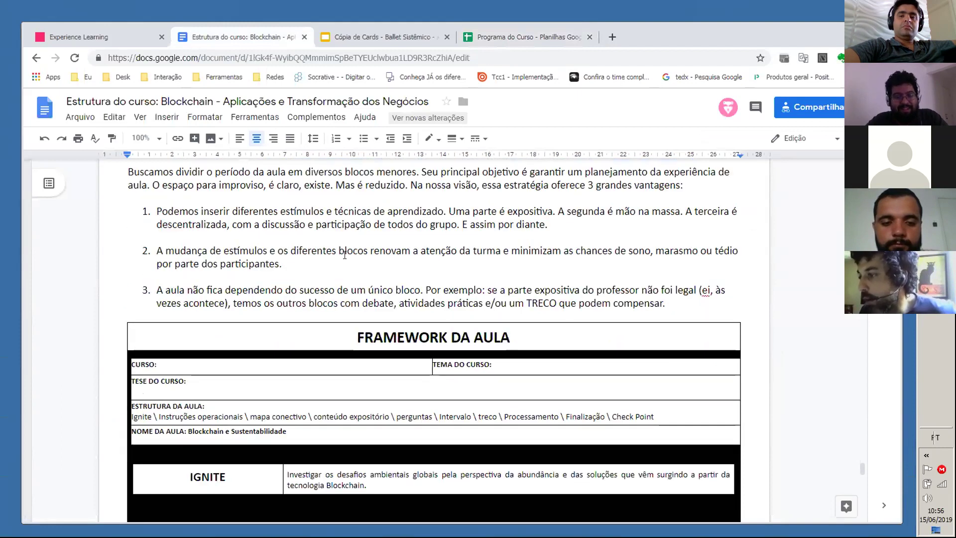
Step: Examine the Framework da Aula table, from the Ignite and Tese rows through the ten-item timed class agenda
scroll(345, 255, "down", 4)
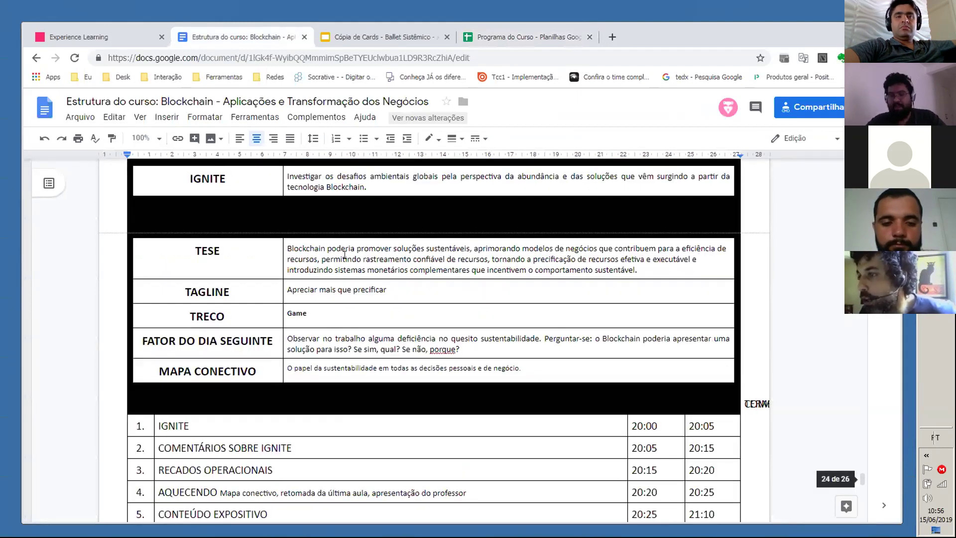
scroll(345, 254, "up", 1)
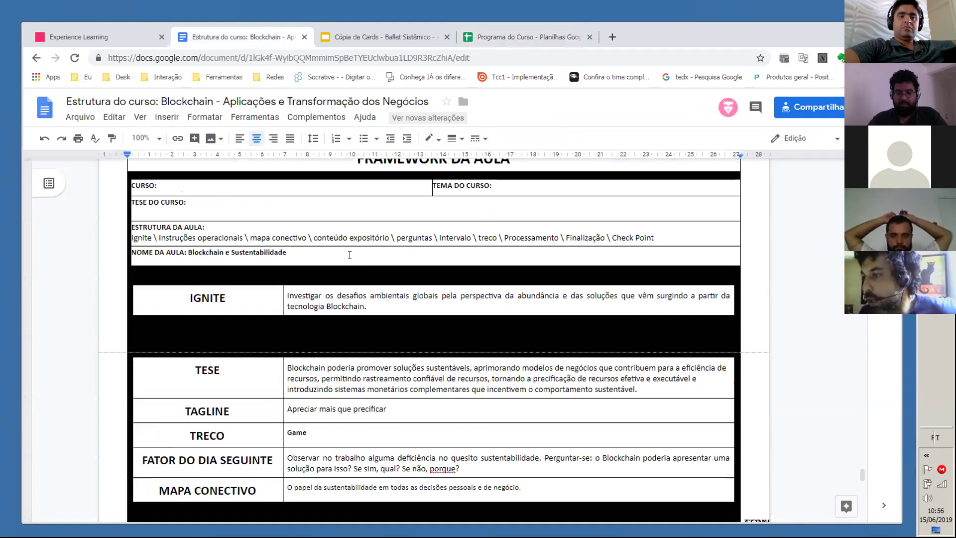
scroll(349, 255, "down", 1)
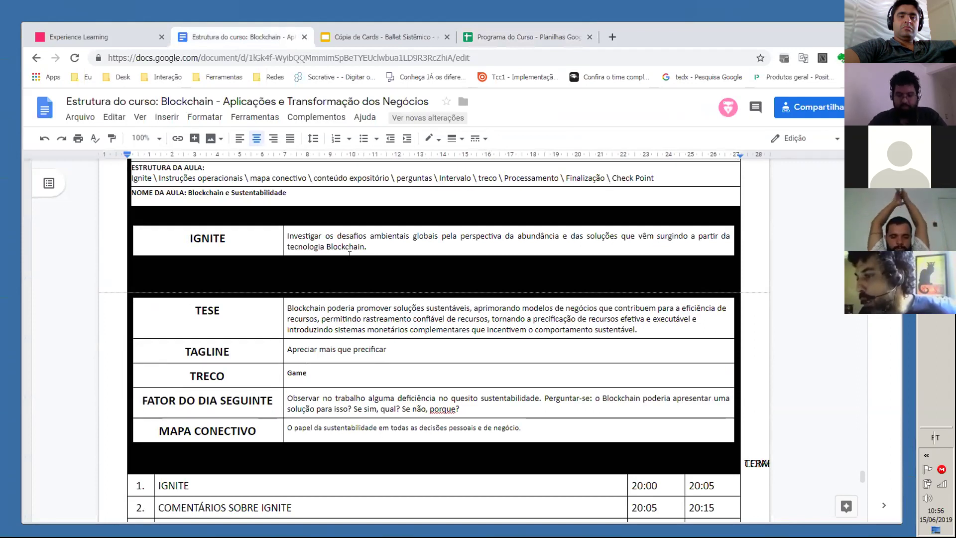
scroll(349, 254, "down", 3)
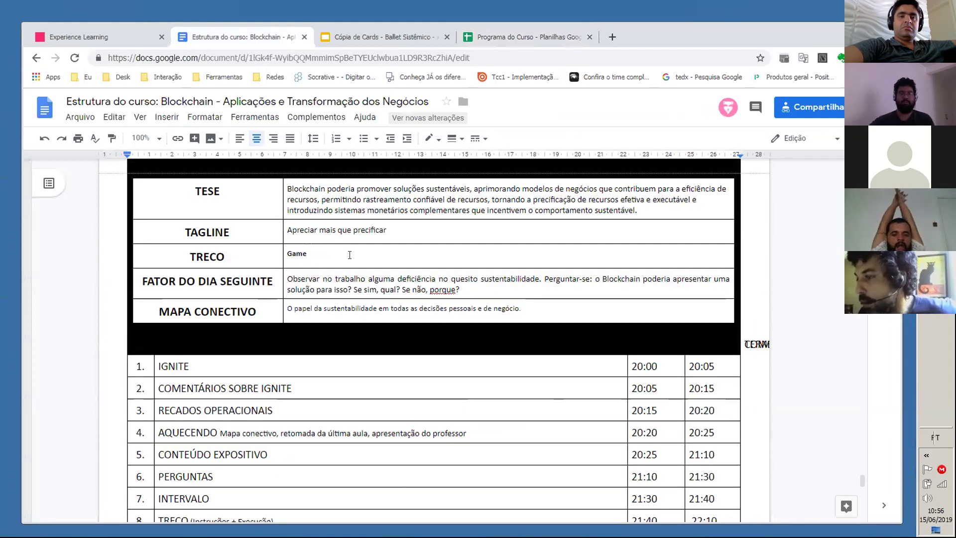
scroll(349, 255, "down", 1)
scroll(350, 255, "down", 1)
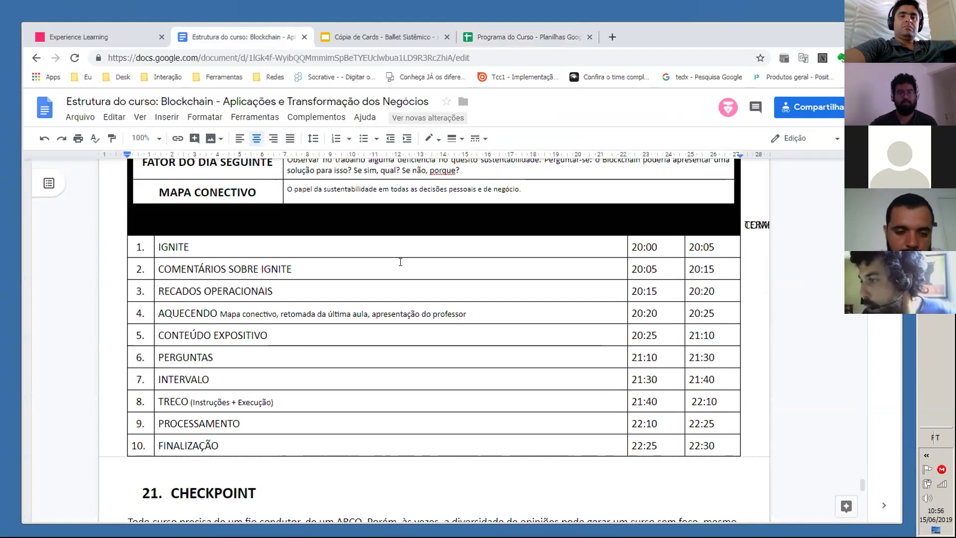
scroll(413, 449, "down", 2)
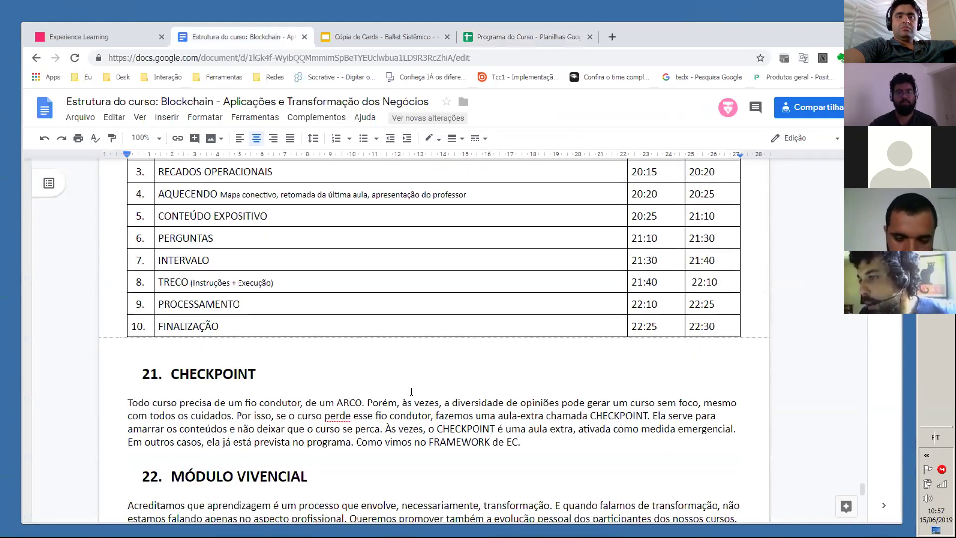
scroll(236, 245, "up", 1)
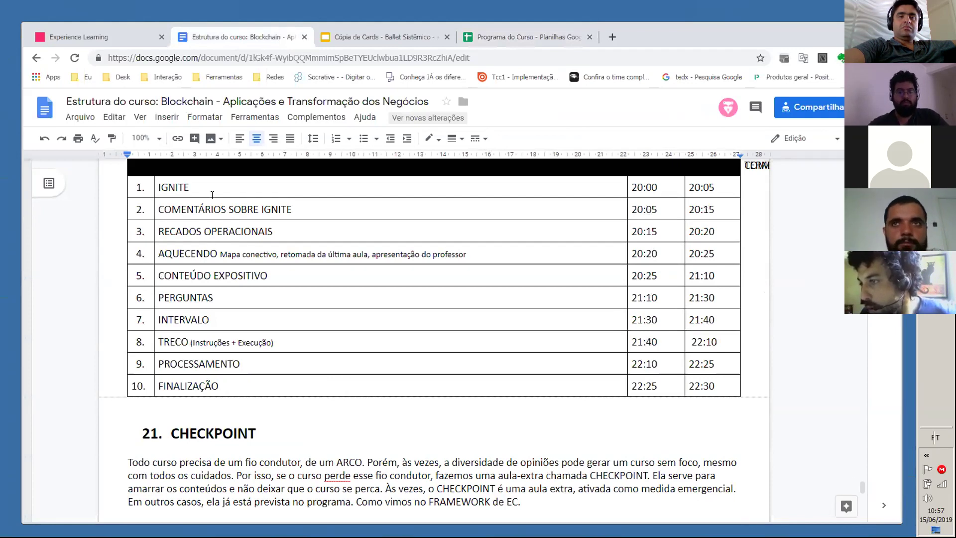
scroll(262, 392, "down", 1)
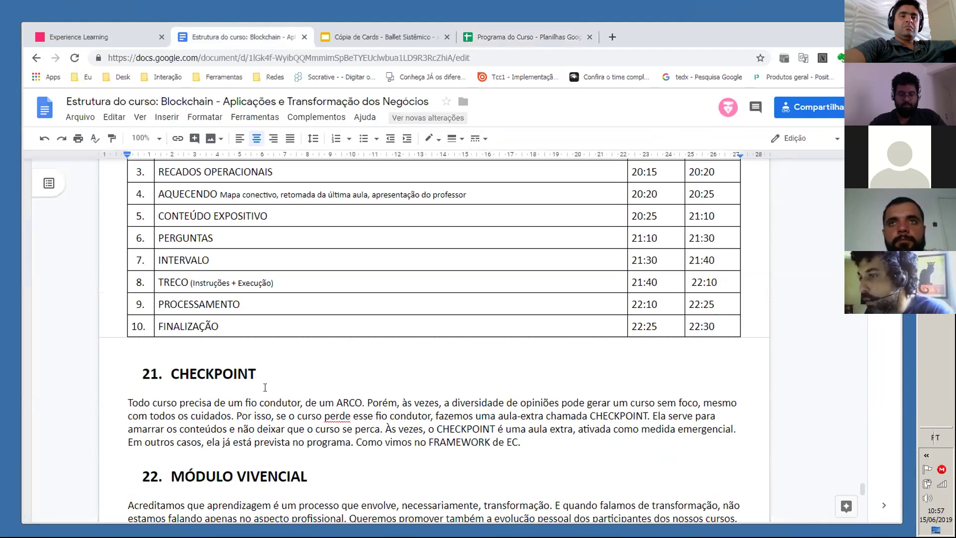
scroll(265, 387, "up", 2)
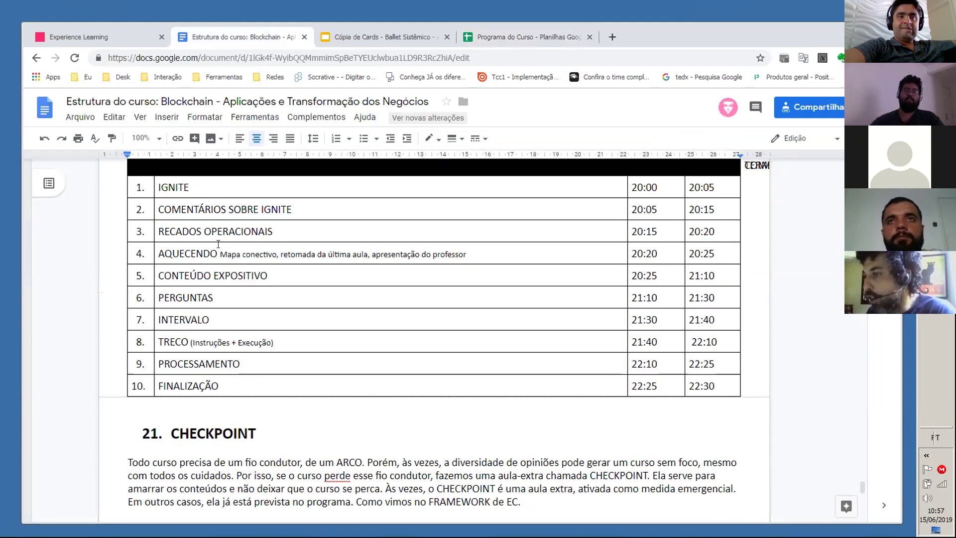
scroll(382, 305, "up", 6)
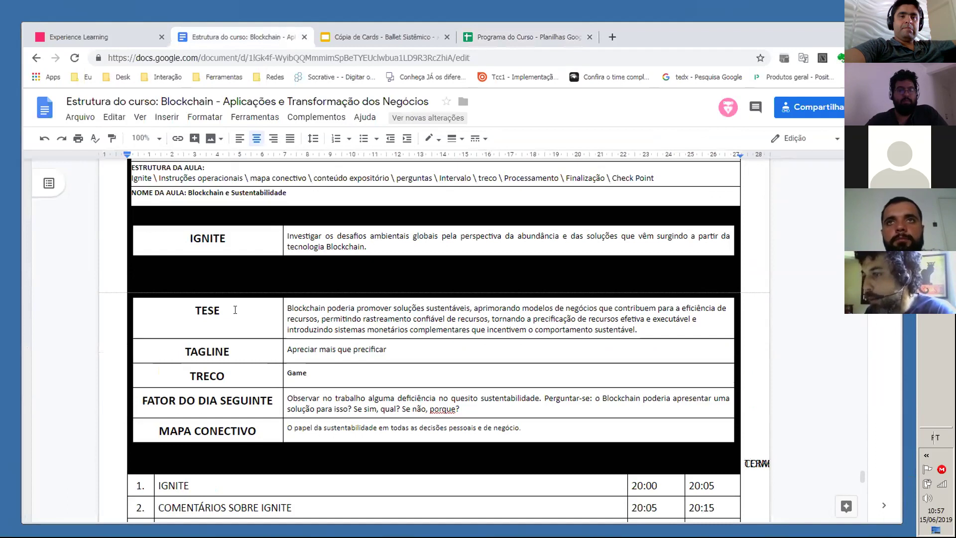
scroll(246, 334, "down", 7)
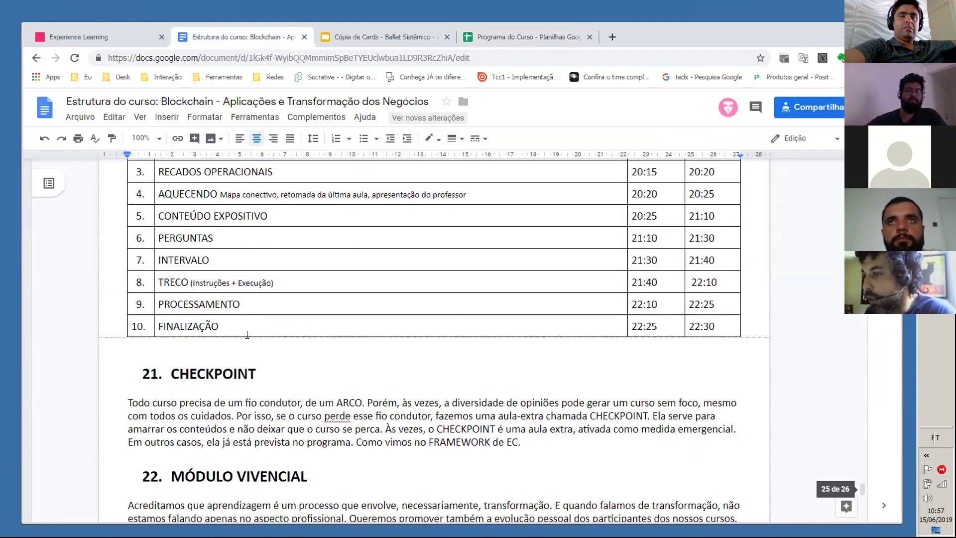
Step: Read the sections on Checkpoint, Módulo Vivencial, and Projetos, Banca e Go Pro
scroll(247, 334, "down", 4)
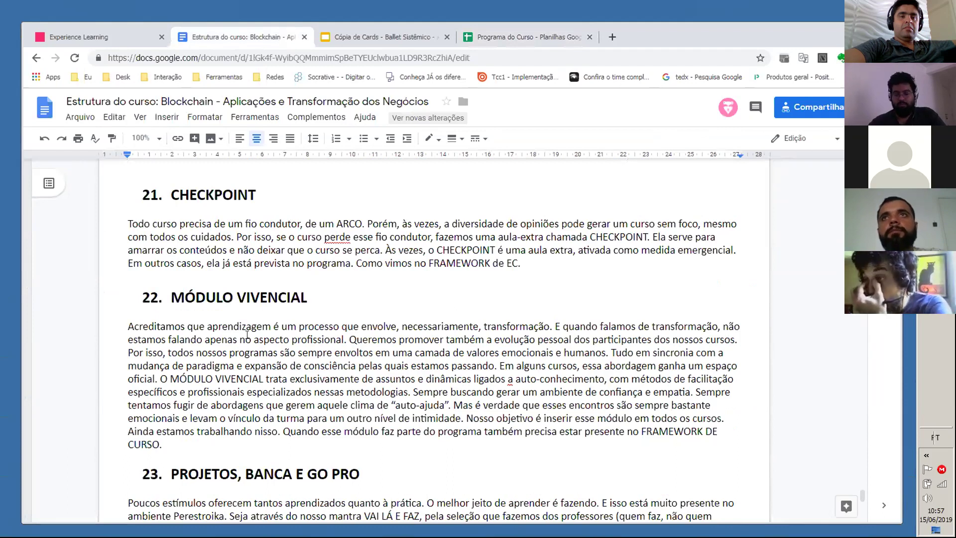
scroll(247, 334, "down", 1)
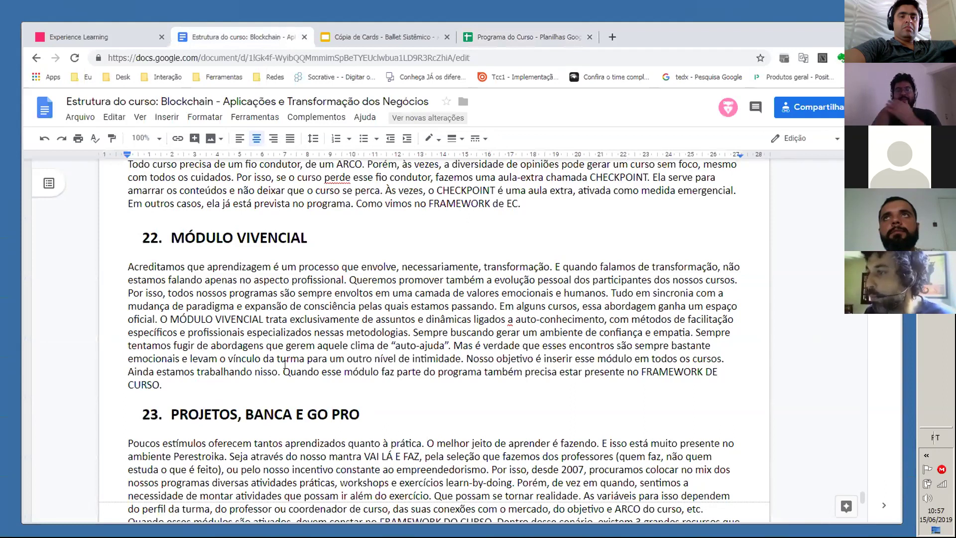
scroll(284, 364, "down", 1)
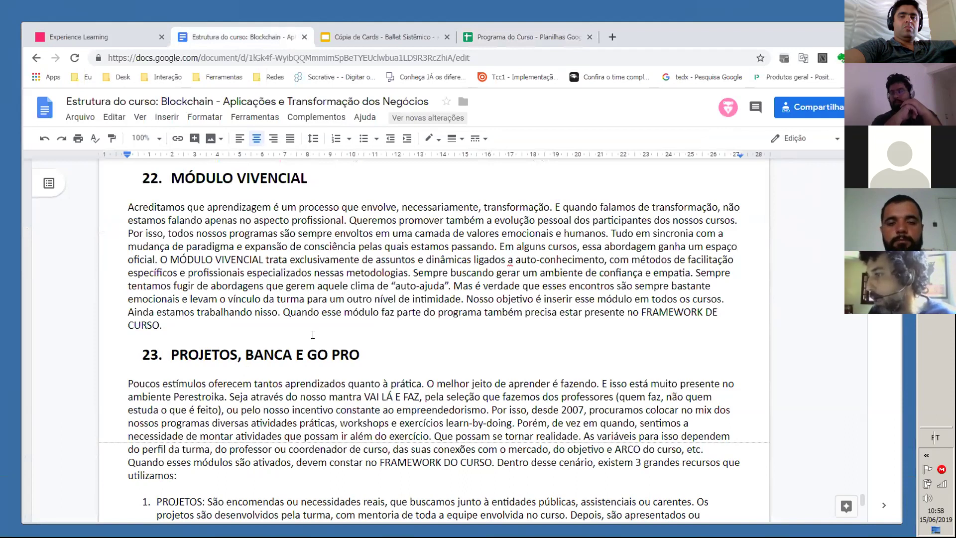
scroll(313, 334, "down", 1)
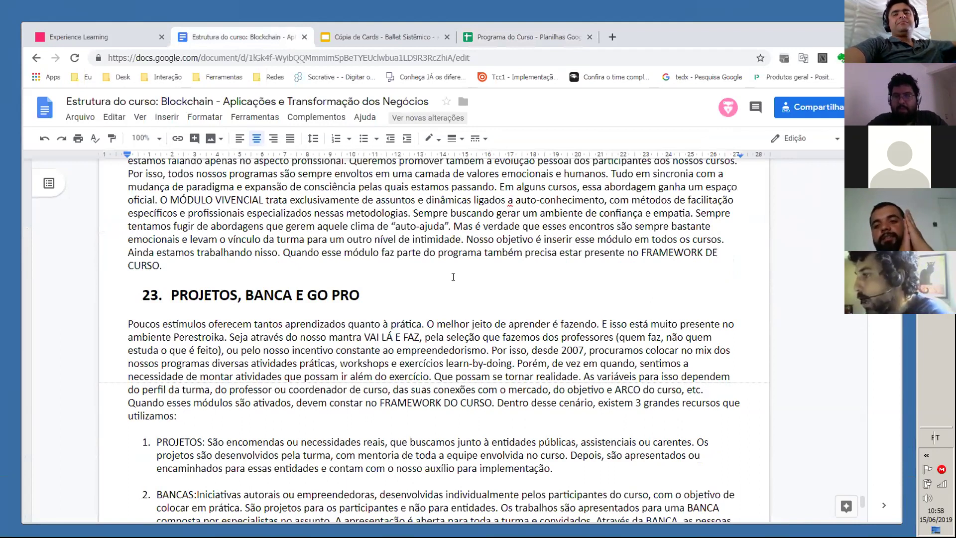
scroll(453, 277, "up", 1)
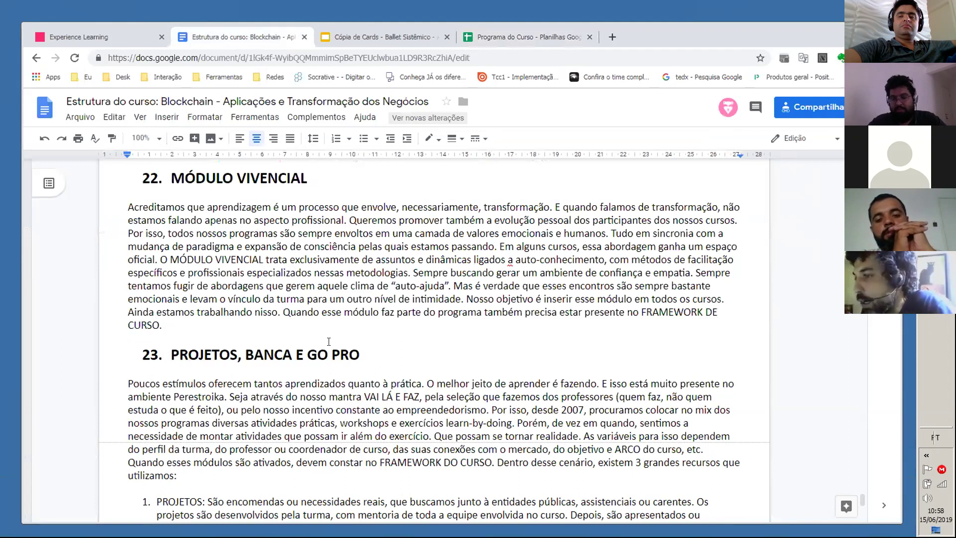
scroll(330, 342, "down", 1)
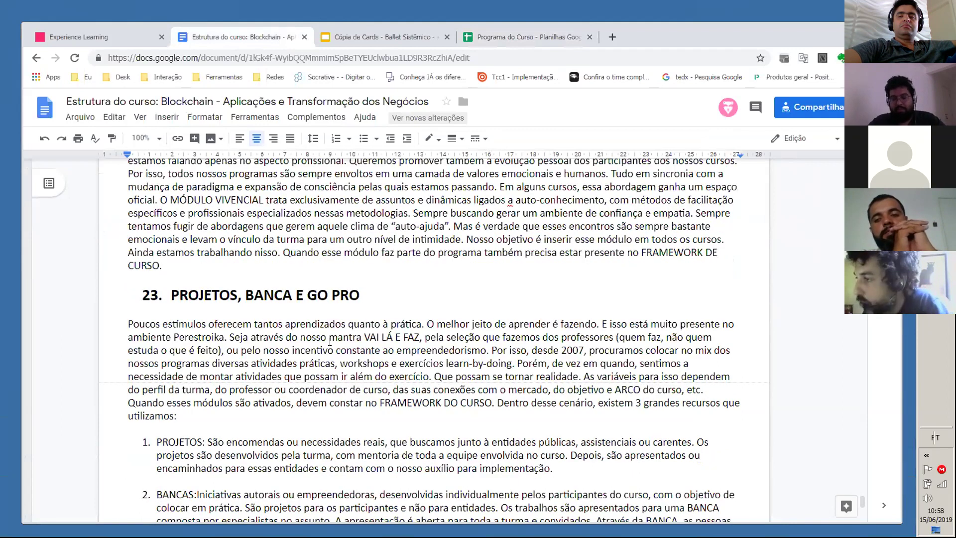
scroll(329, 342, "down", 1)
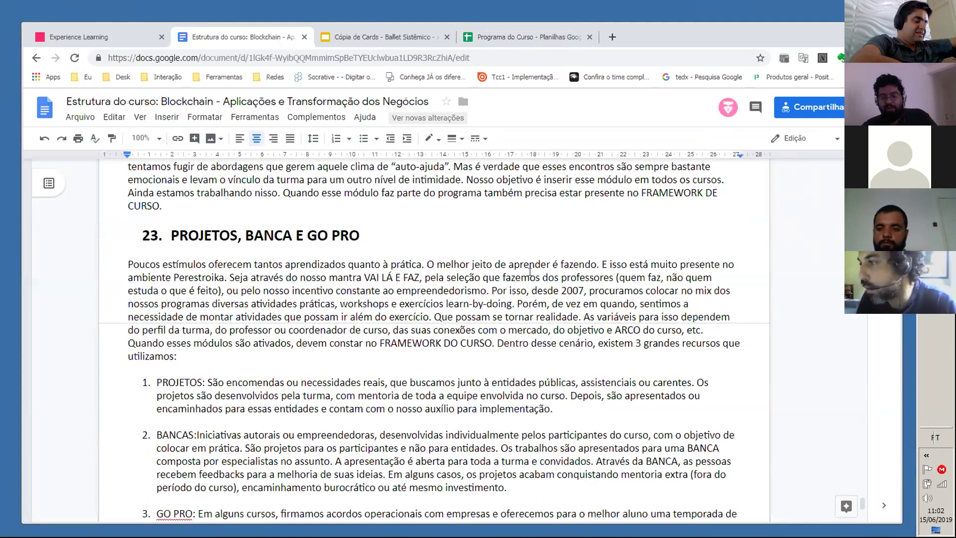
Step: Read the Projetos, Bancas and Go Pro descriptions in section 23 of the course structure document
scroll(469, 277, "down", 2)
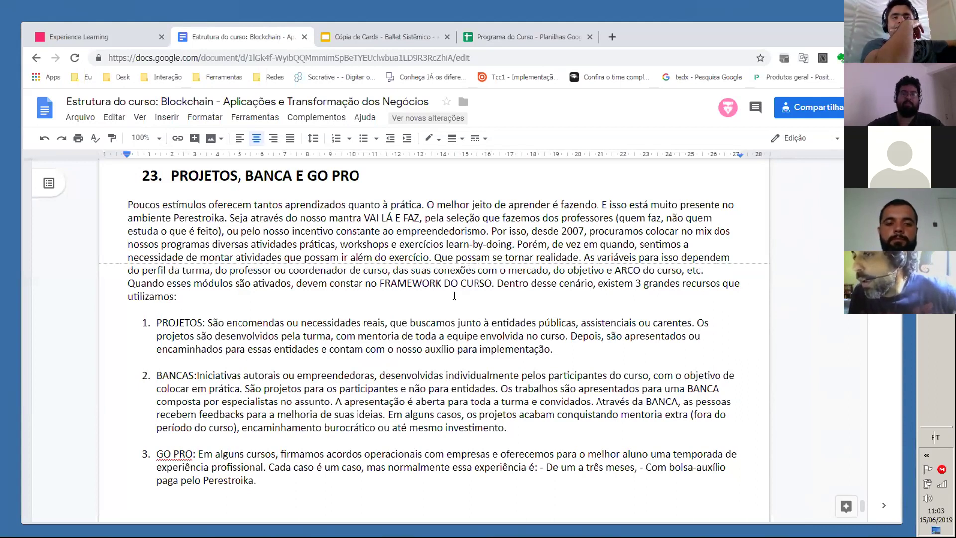
scroll(454, 296, "down", 1)
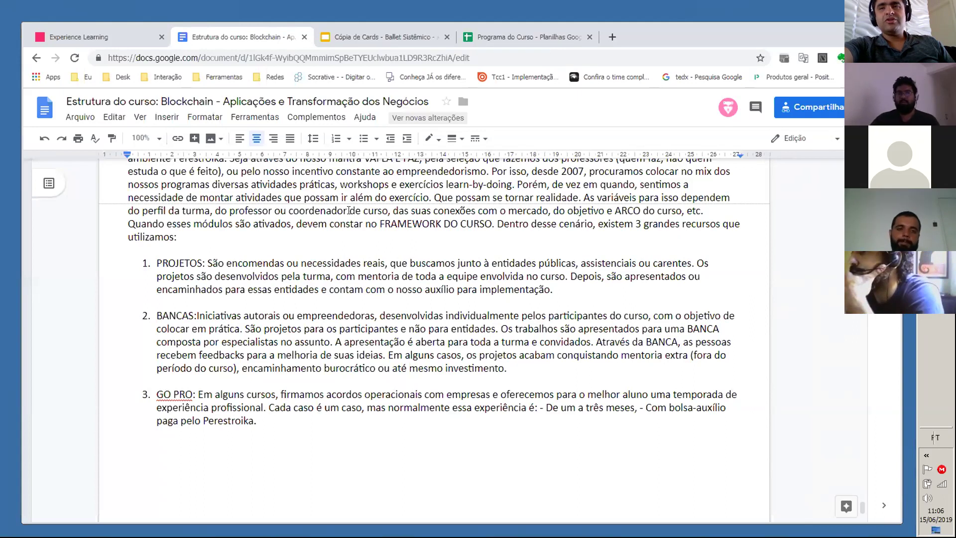
Step: Start a new item numbered 6.5) below "Fluxo TTT do curso + Jargão" in section 6, Mapa Conectivo
scroll(349, 211, "up", 1)
scroll(351, 212, "up", 15)
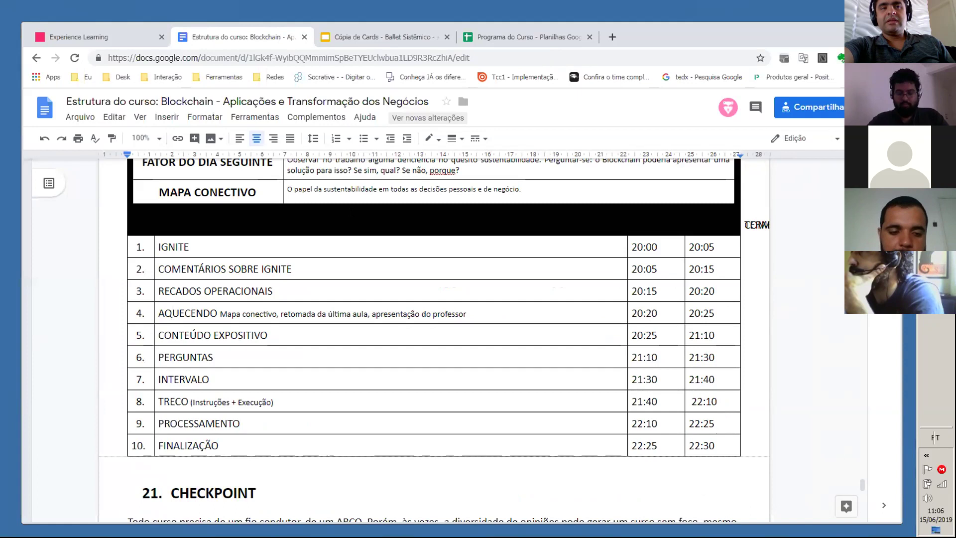
scroll(352, 212, "up", 5)
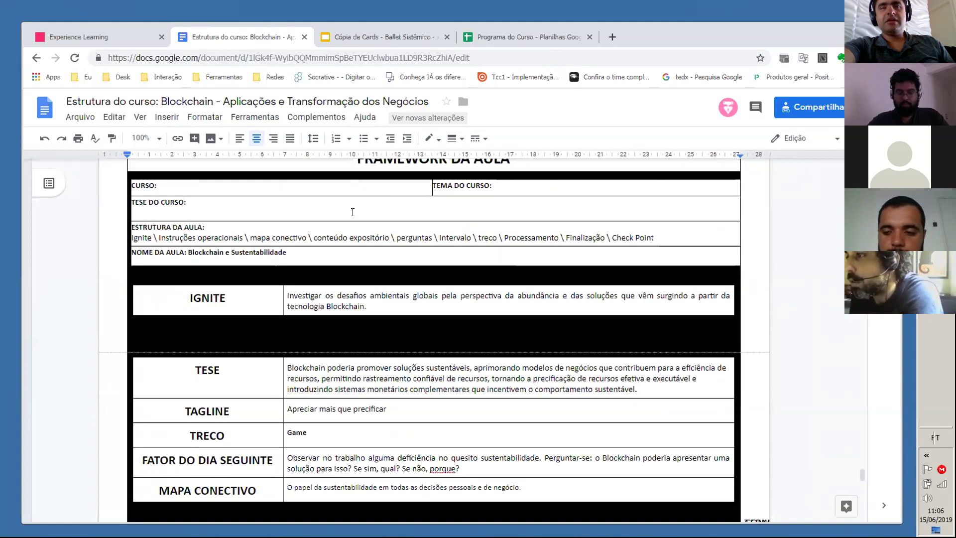
scroll(352, 212, "up", 15)
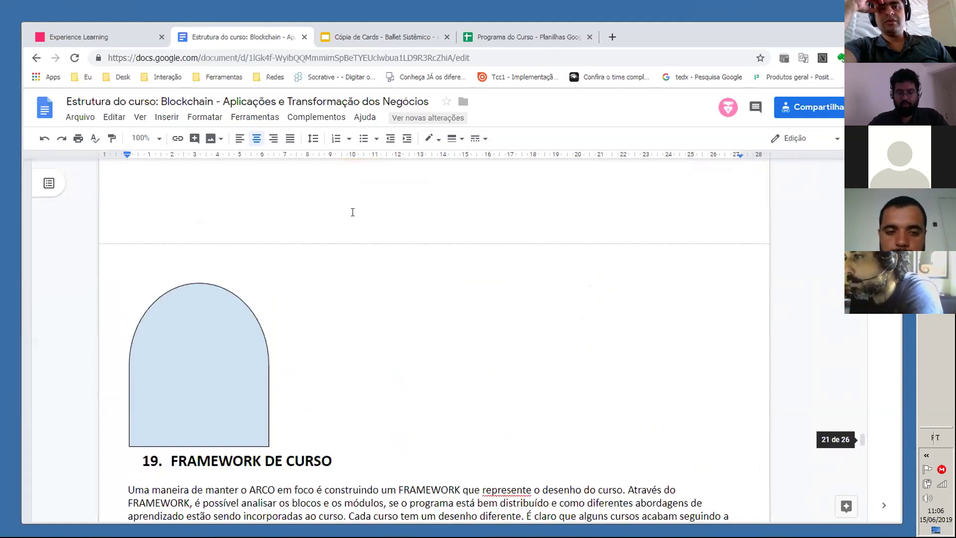
scroll(353, 212, "up", 15)
scroll(353, 213, "up", 8)
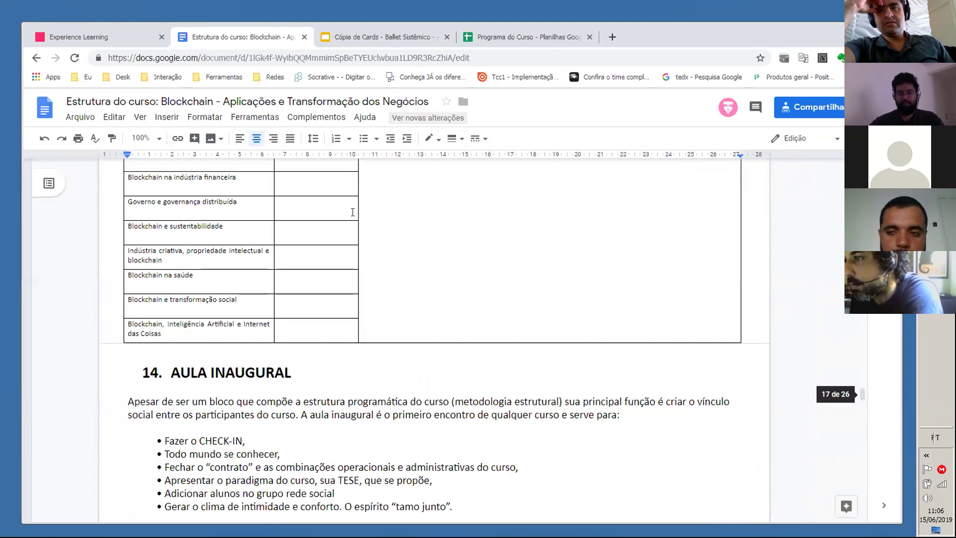
scroll(353, 212, "up", 8)
scroll(352, 212, "up", 5)
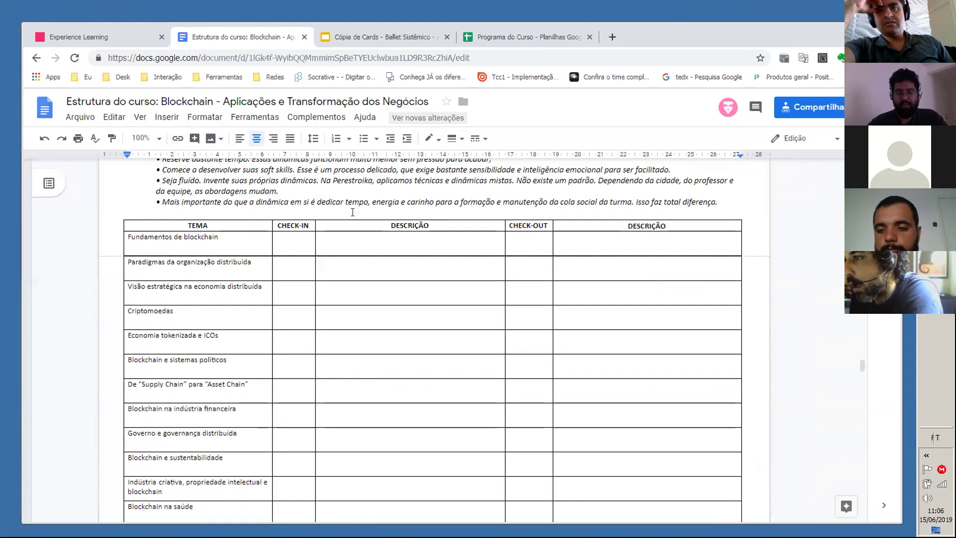
scroll(353, 212, "up", 15)
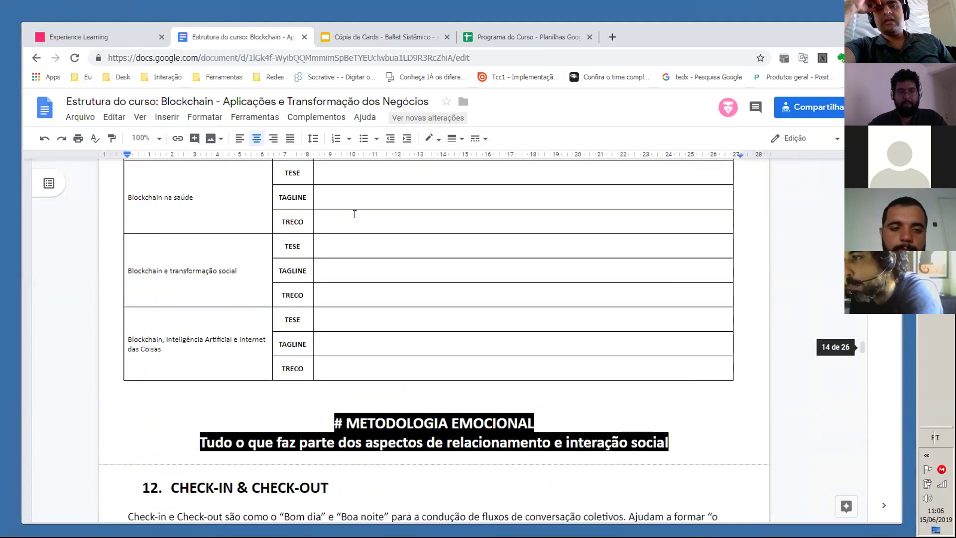
scroll(355, 214, "up", 10)
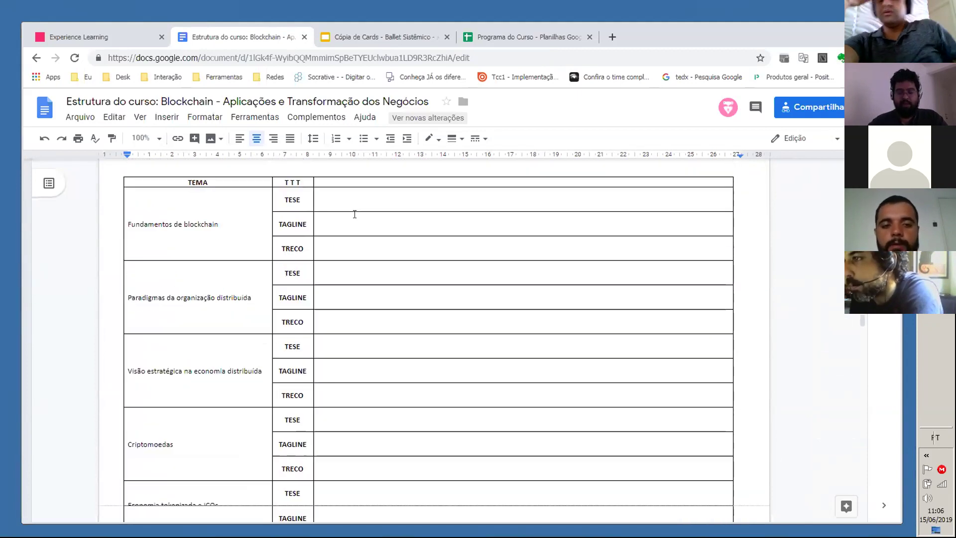
scroll(354, 214, "up", 12)
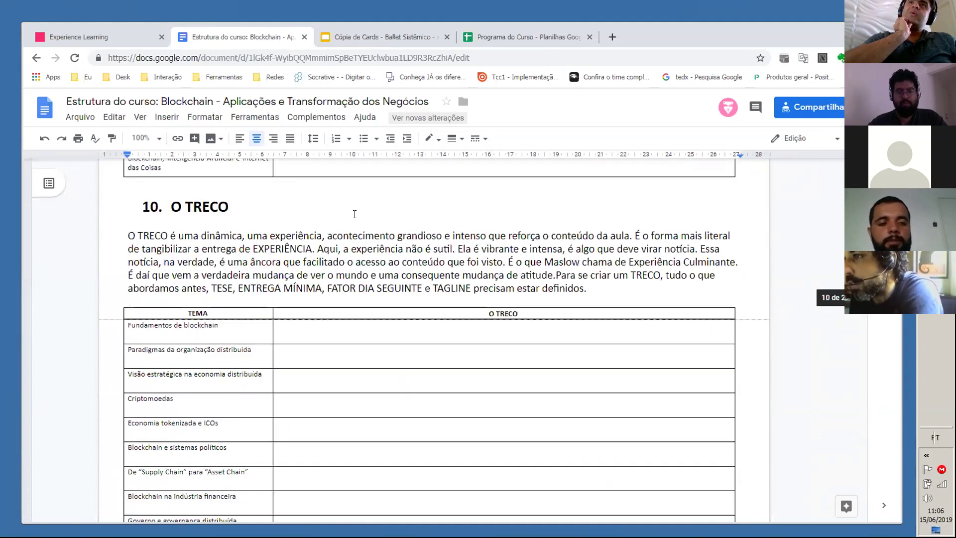
scroll(354, 214, "up", 12)
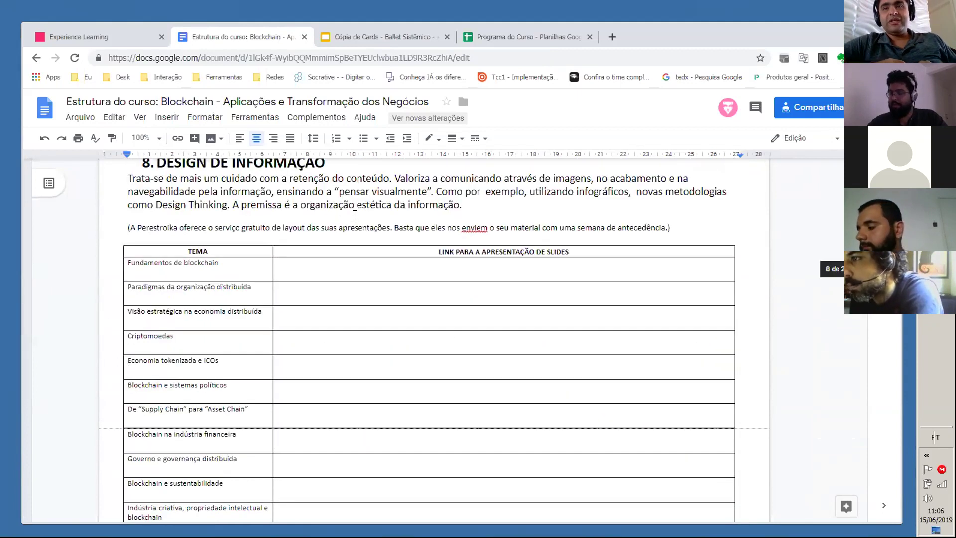
scroll(355, 214, "up", 12)
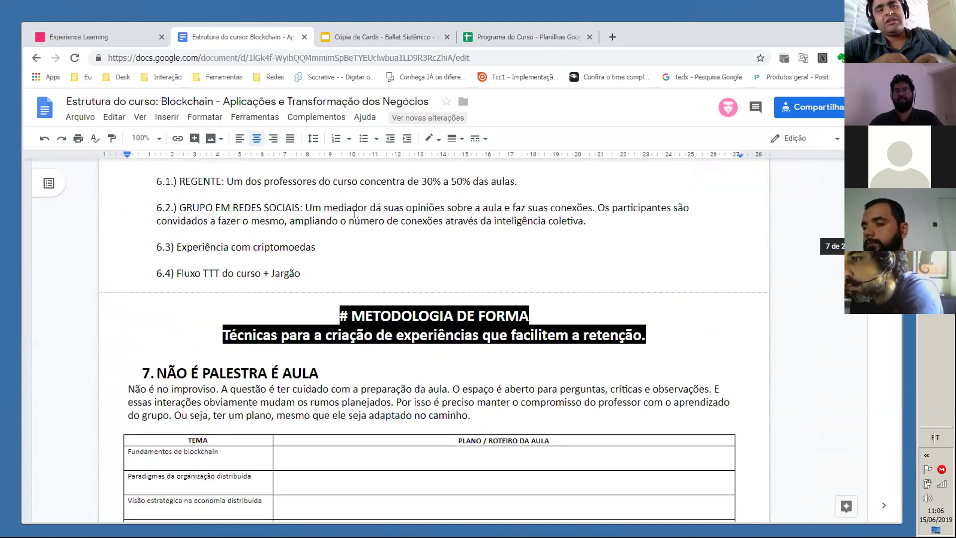
left_click(352, 276)
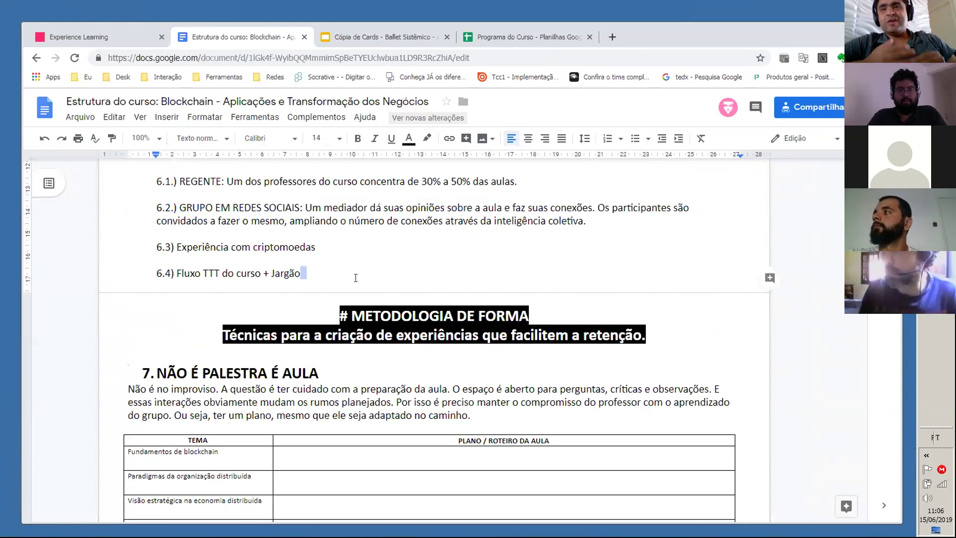
key("Return")
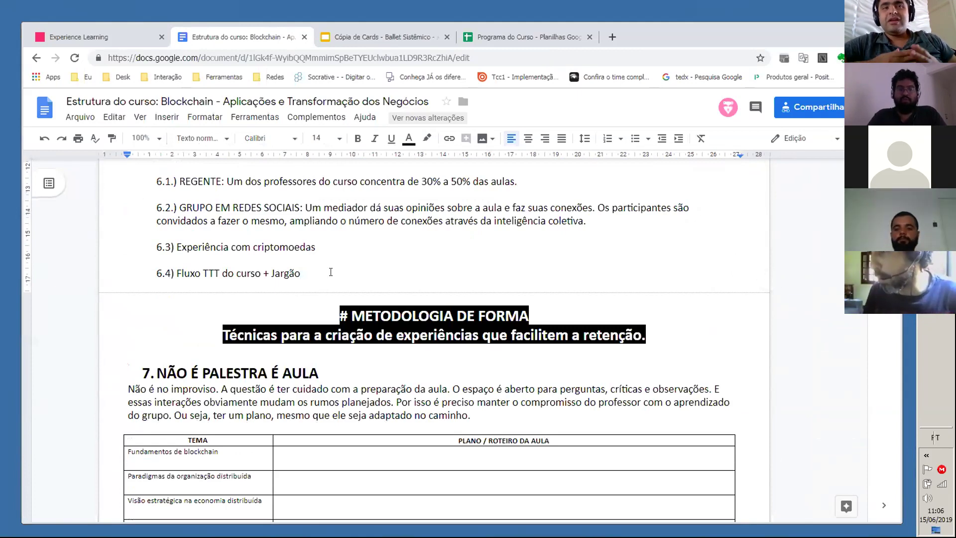
key("BackSpace")
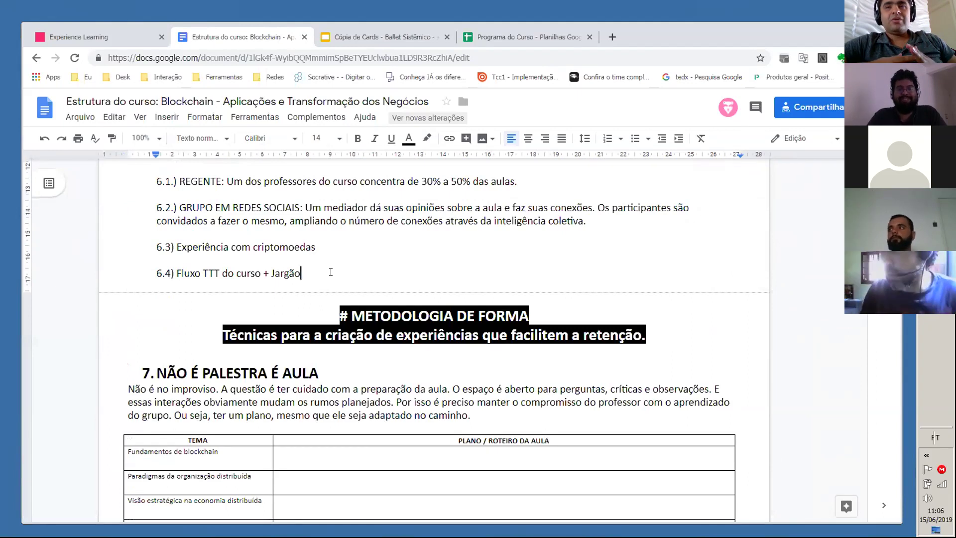
key("Return")
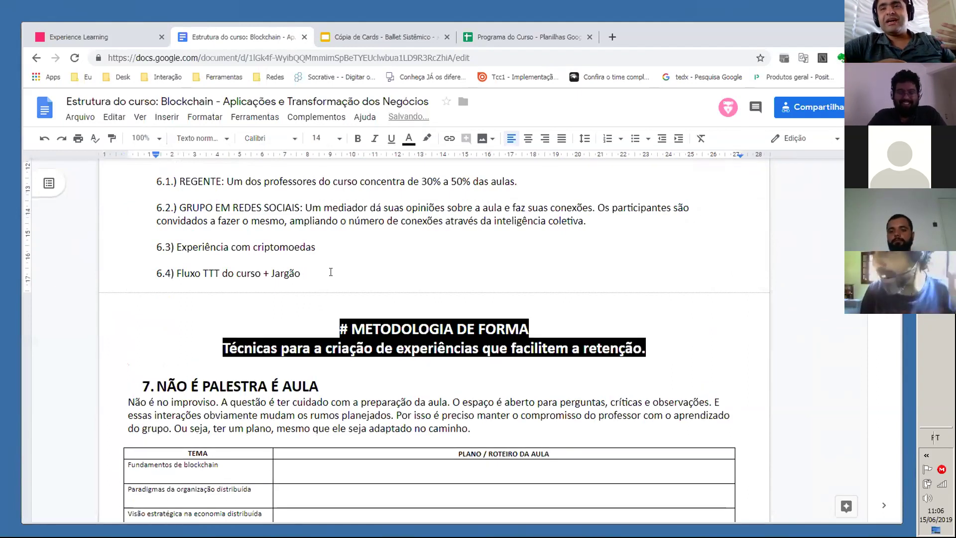
key("Return")
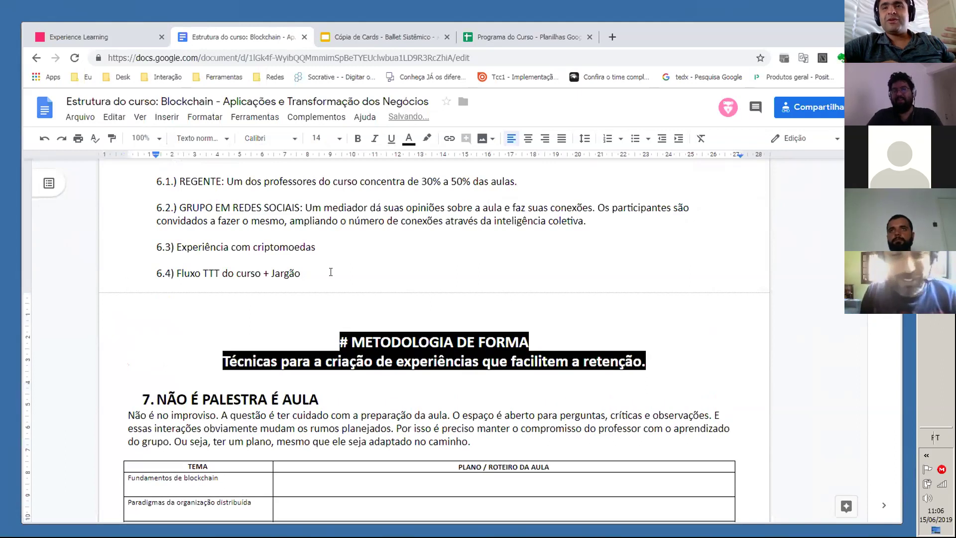
type("6.")
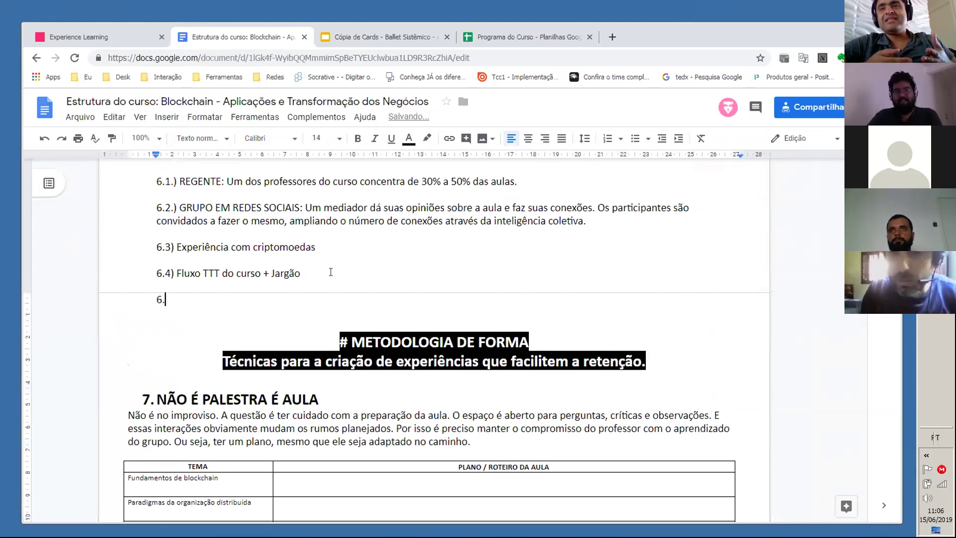
type("5)")
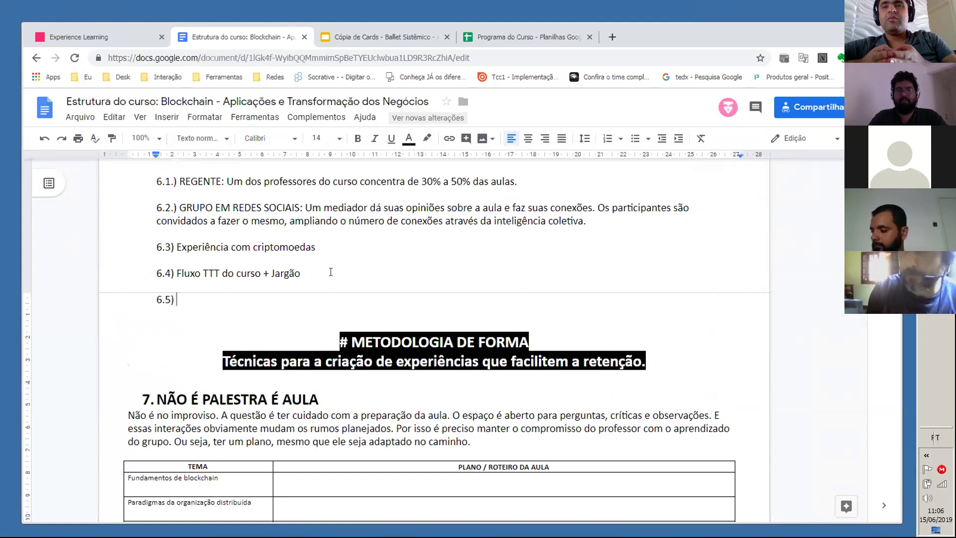
type("G")
key("BackSpace")
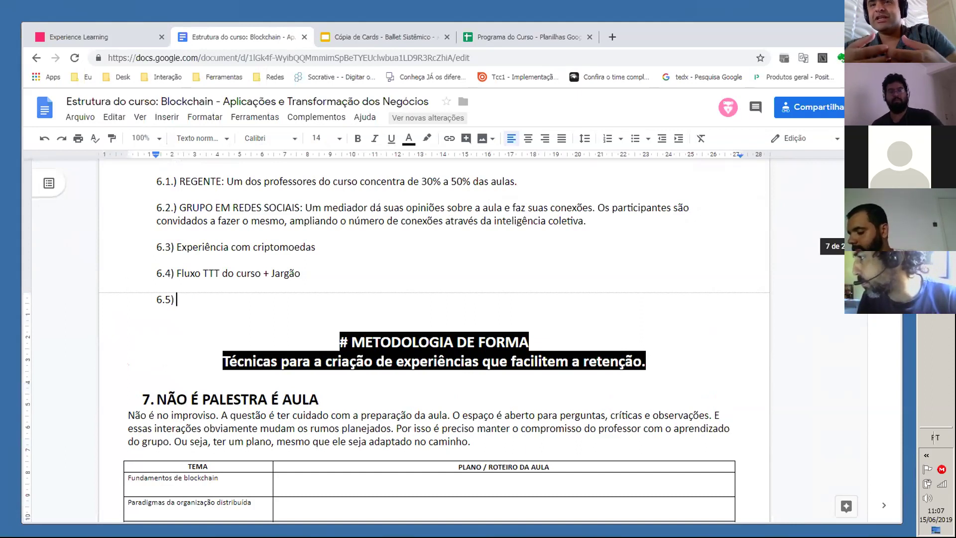
Step: Fill in item 6.5 of Mapa Conectivo with the text "Projeto, Banca, GO PRO"
scroll(867, 447, "down", 1)
left_click(865, 468)
scroll(866, 473, "down", 15)
scroll(871, 473, "down", 15)
left_click_drag(863, 506, 863, 245)
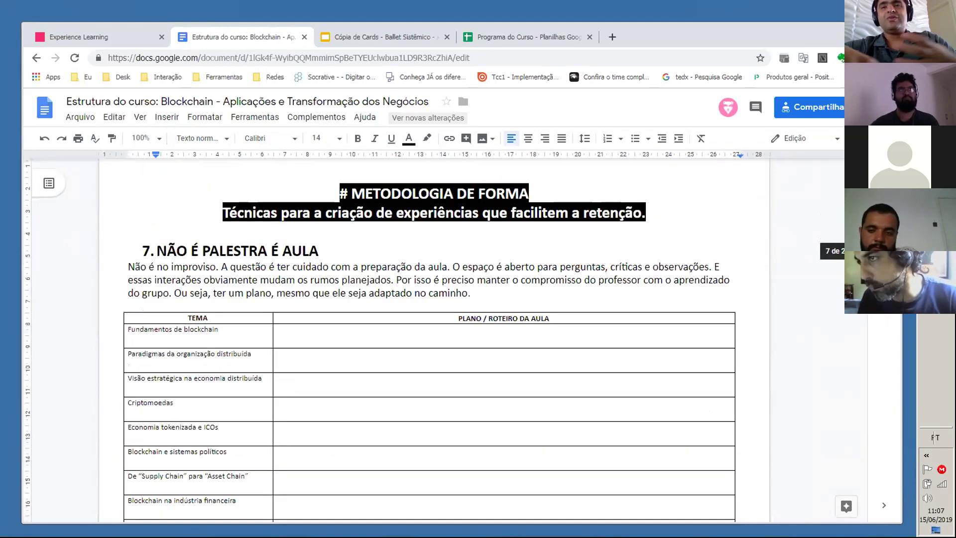
scroll(485, 283, "up", 5)
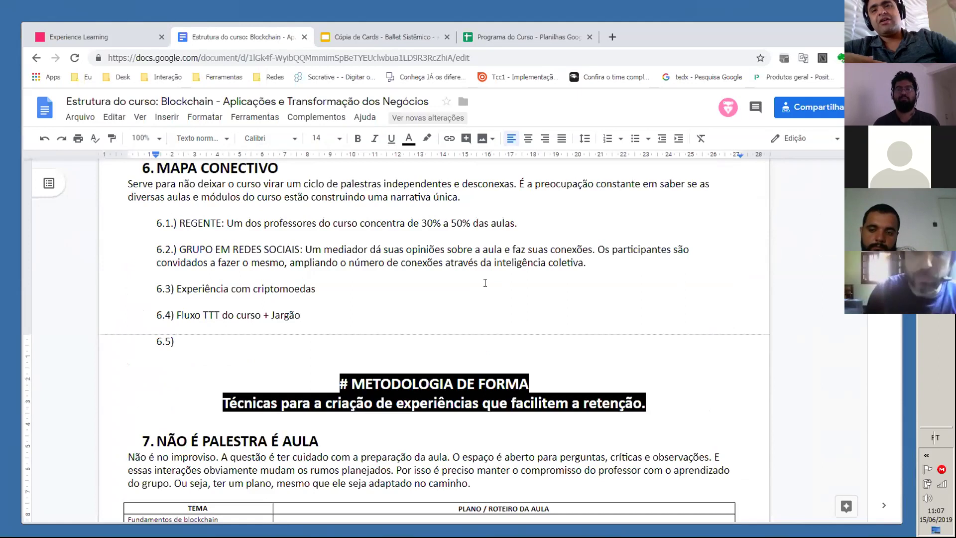
type("Pr")
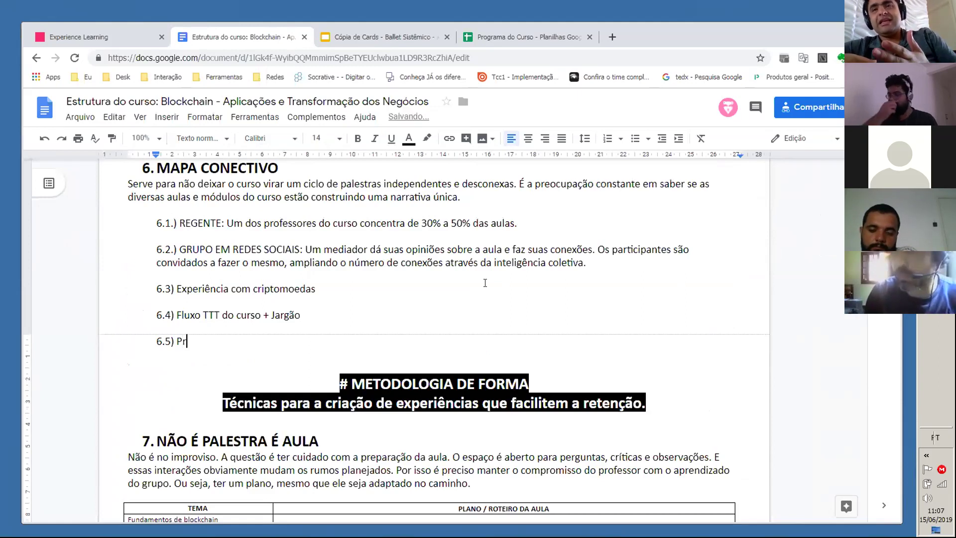
type("oje")
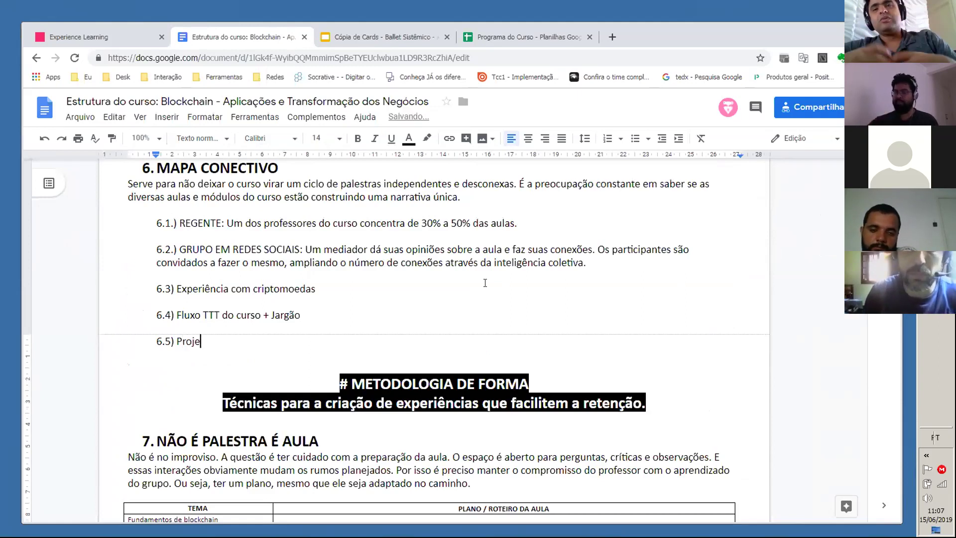
type("to, Banc")
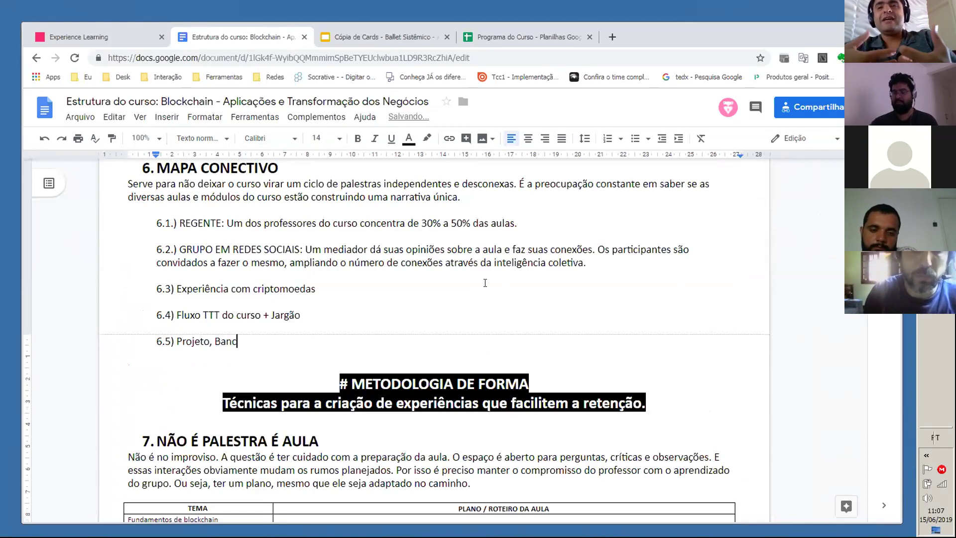
type("a GO PRO")
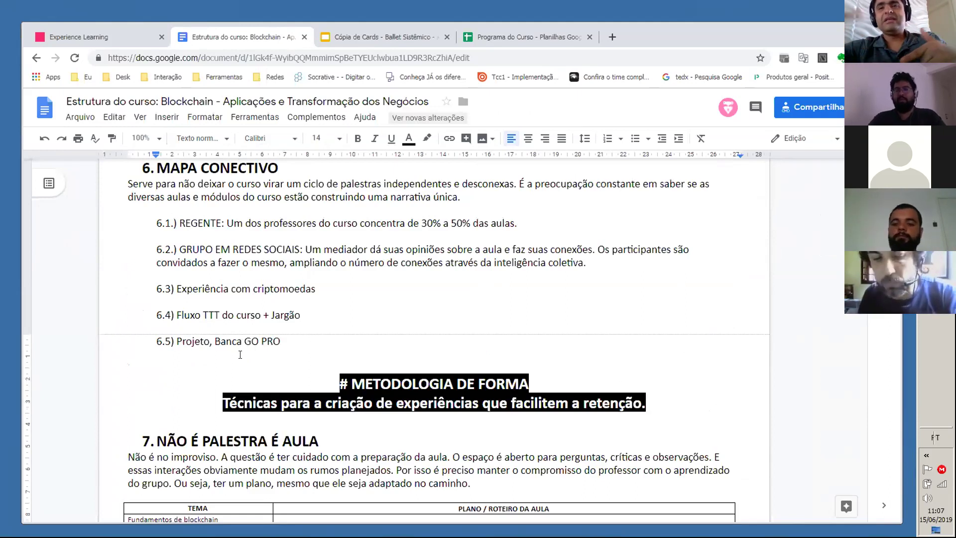
type(",")
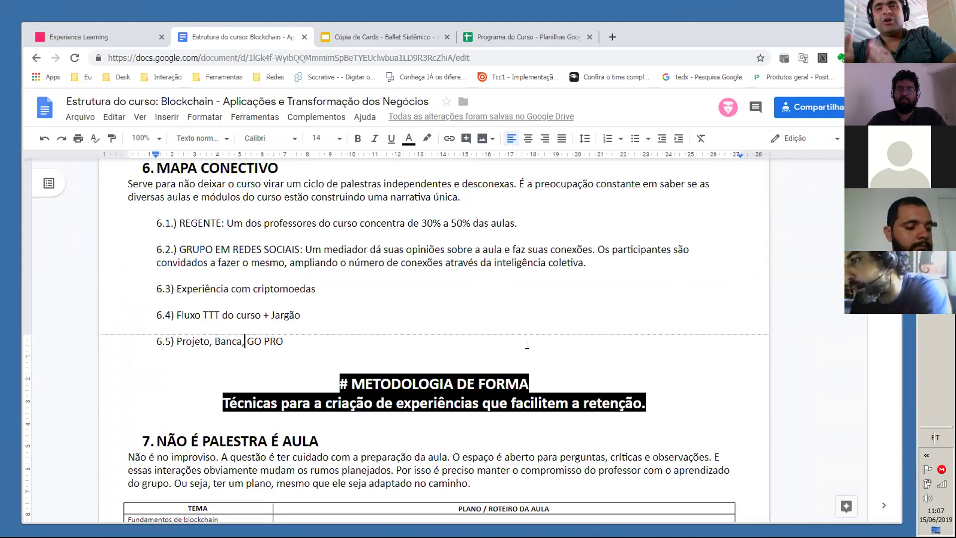
Step: Look through the theme tables following Mapa Conectivo, including Design de Informação, Tagline and the Tese, Tagline and Treco grid
scroll(526, 345, "down", 20)
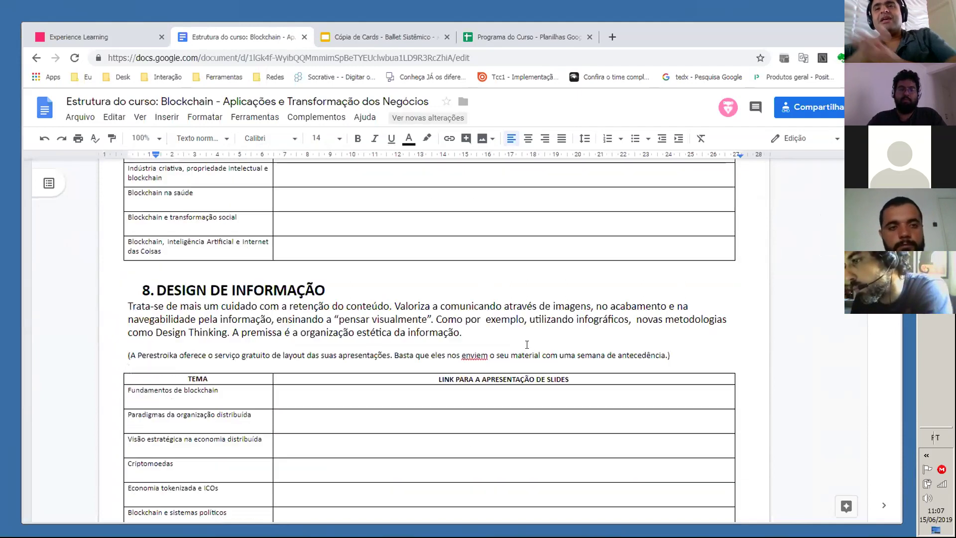
scroll(527, 344, "down", 20)
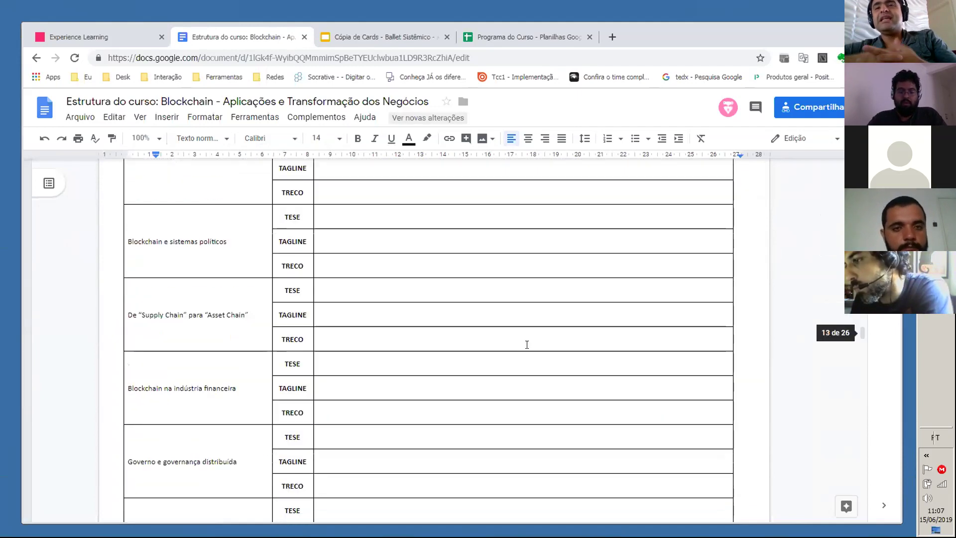
scroll(527, 344, "down", 20)
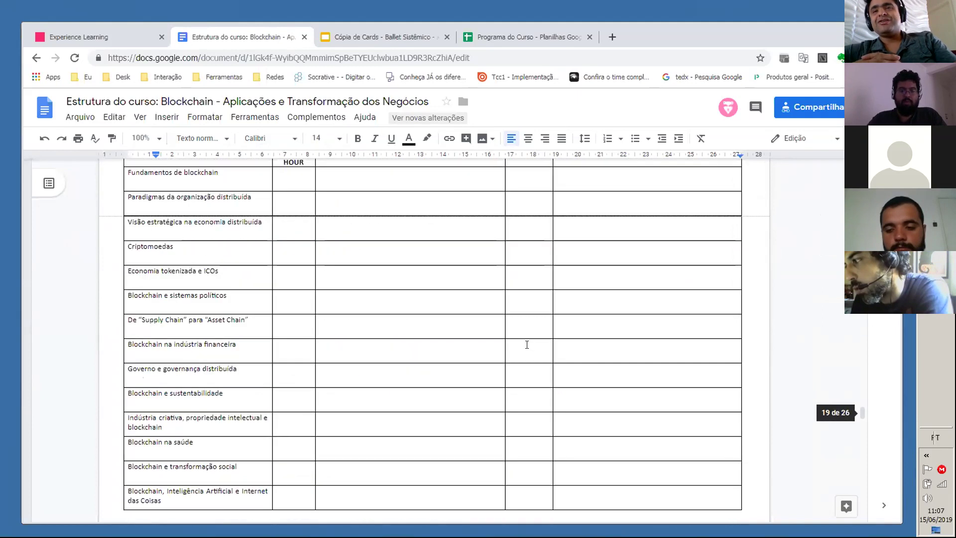
scroll(527, 344, "up", 20)
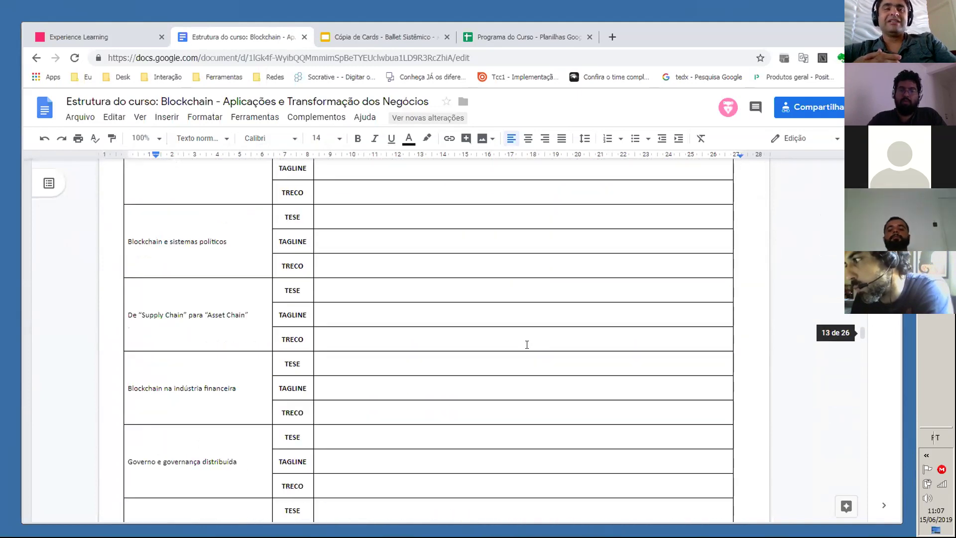
scroll(527, 345, "up", 15)
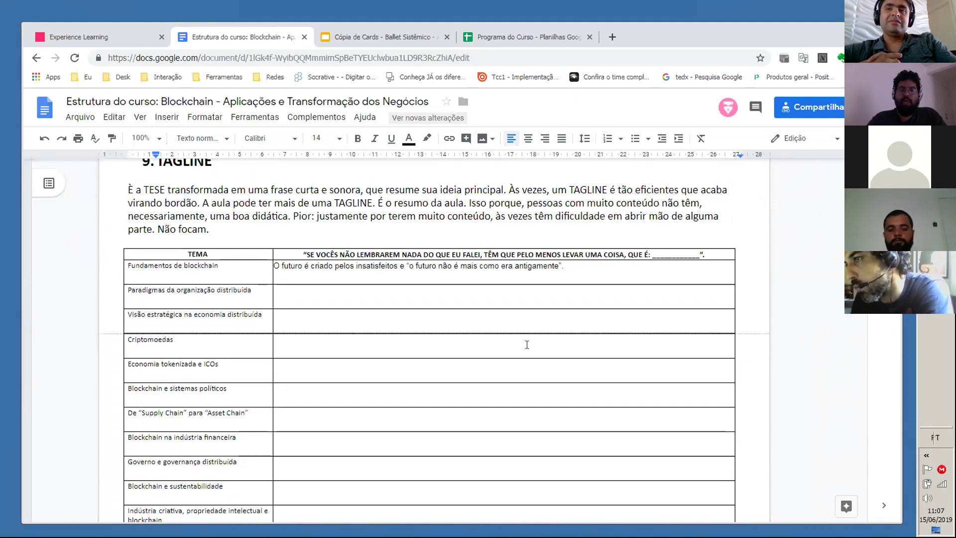
scroll(527, 345, "up", 7)
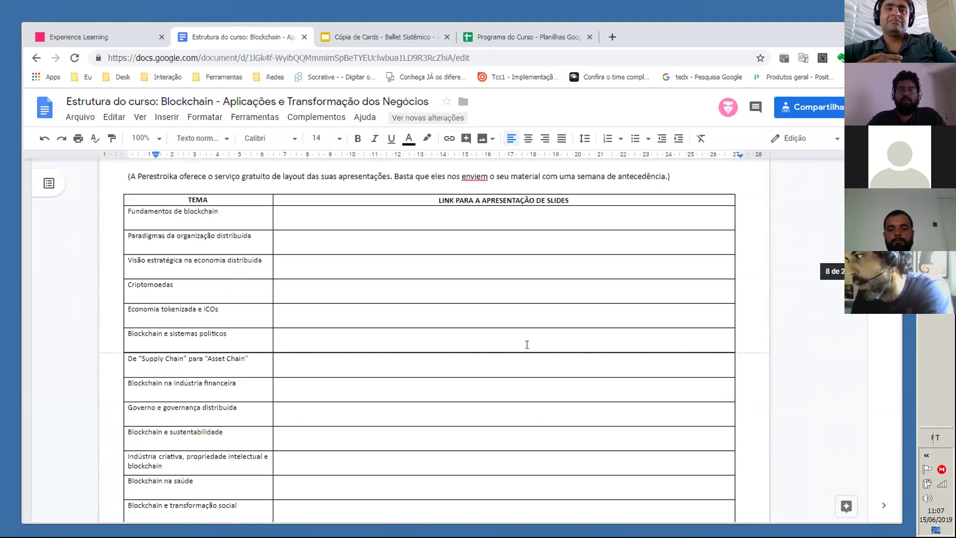
scroll(531, 344, "down", 1)
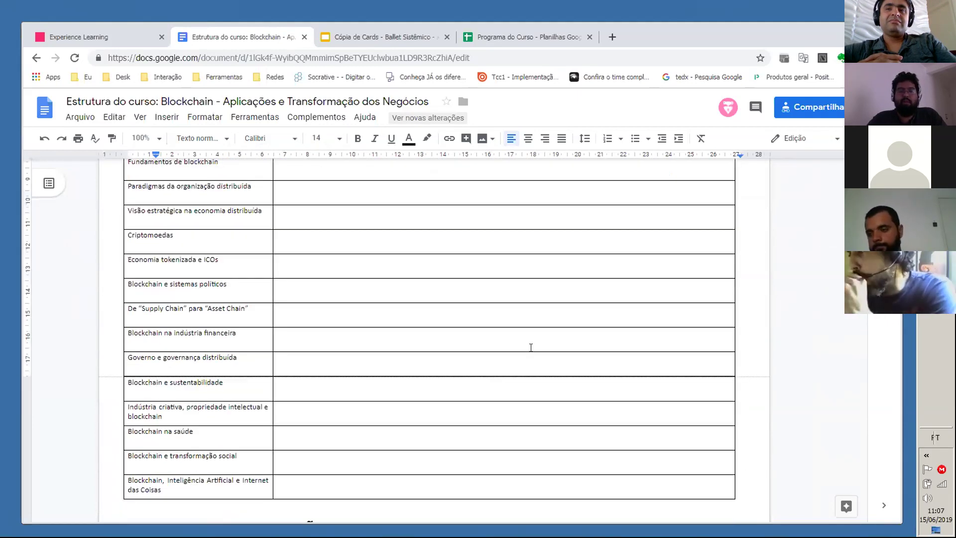
scroll(529, 347, "up", 5)
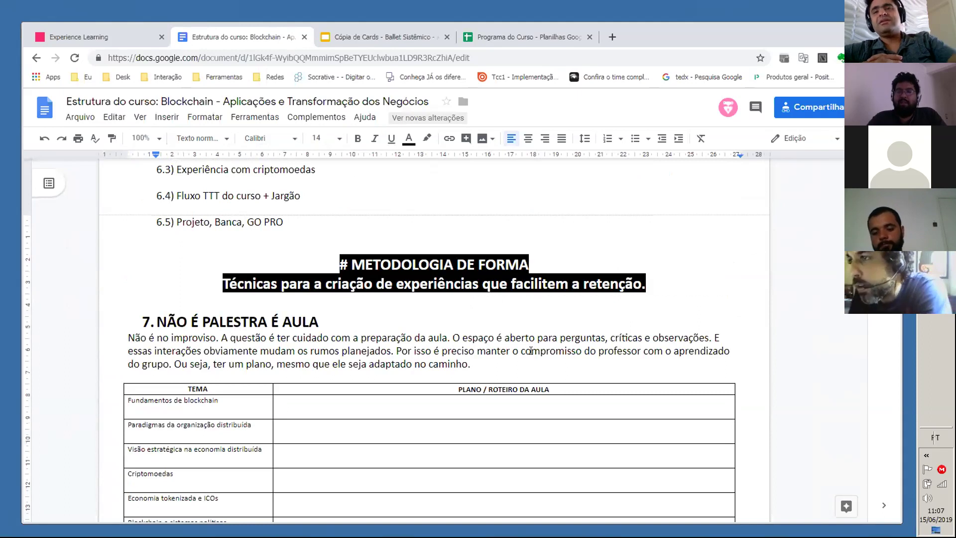
Step: Review the Fator Dia Seguinte table and the Ignite and Mapa Conectivo sections of the course structure document
scroll(531, 350, "up", 5)
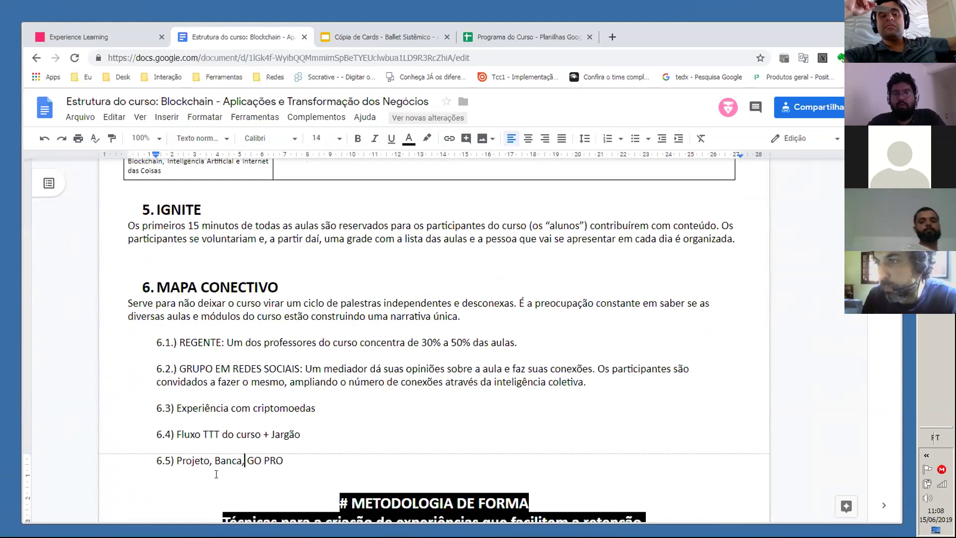
scroll(310, 416, "up", 5)
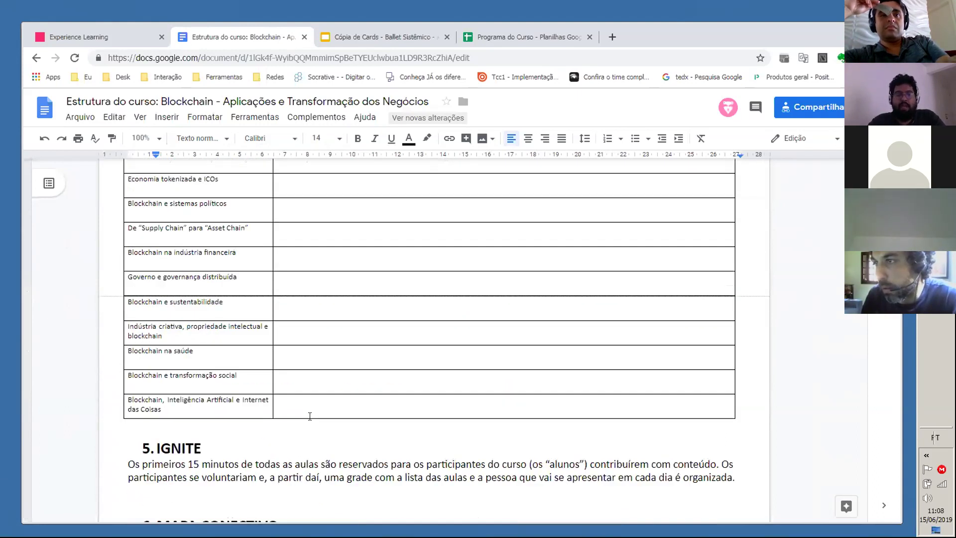
scroll(310, 416, "up", 3)
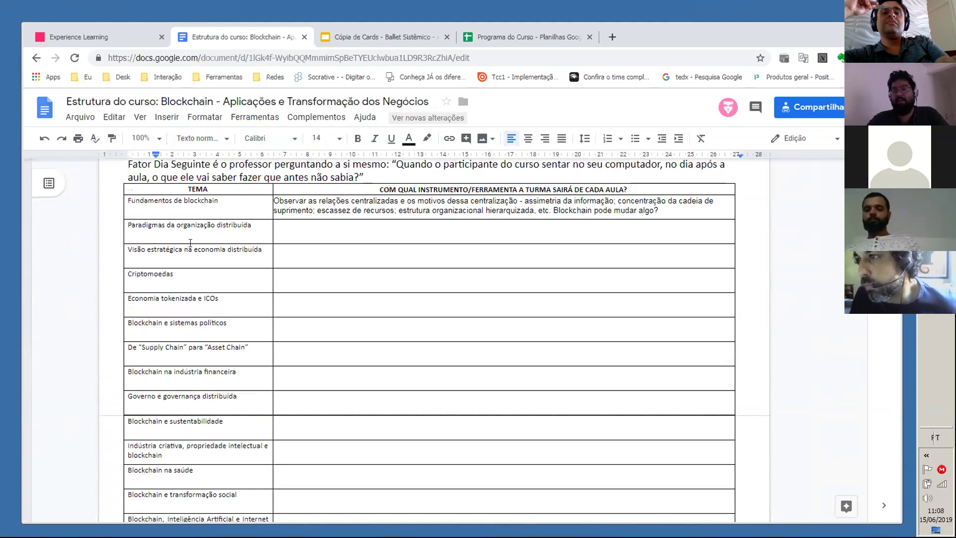
scroll(190, 243, "down", 1)
scroll(190, 242, "down", 4)
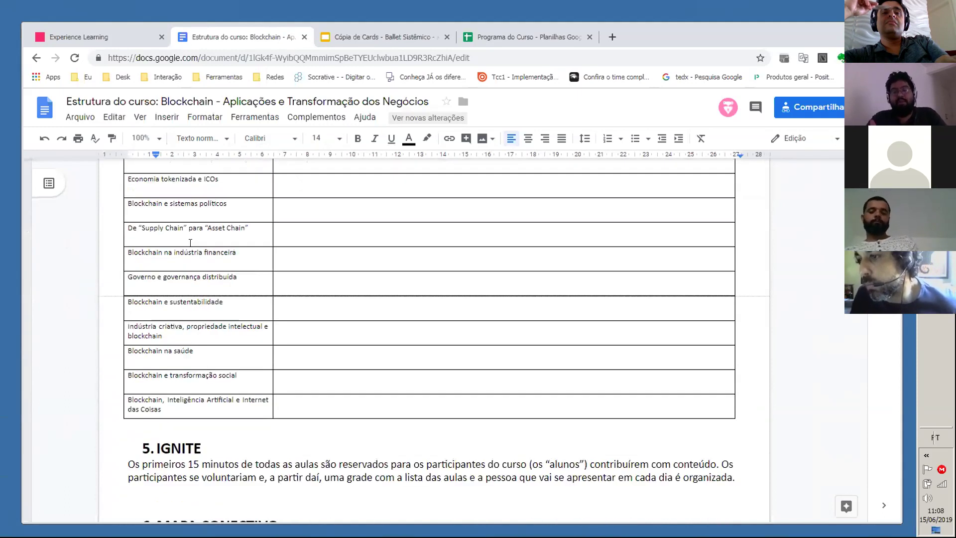
scroll(190, 242, "down", 1)
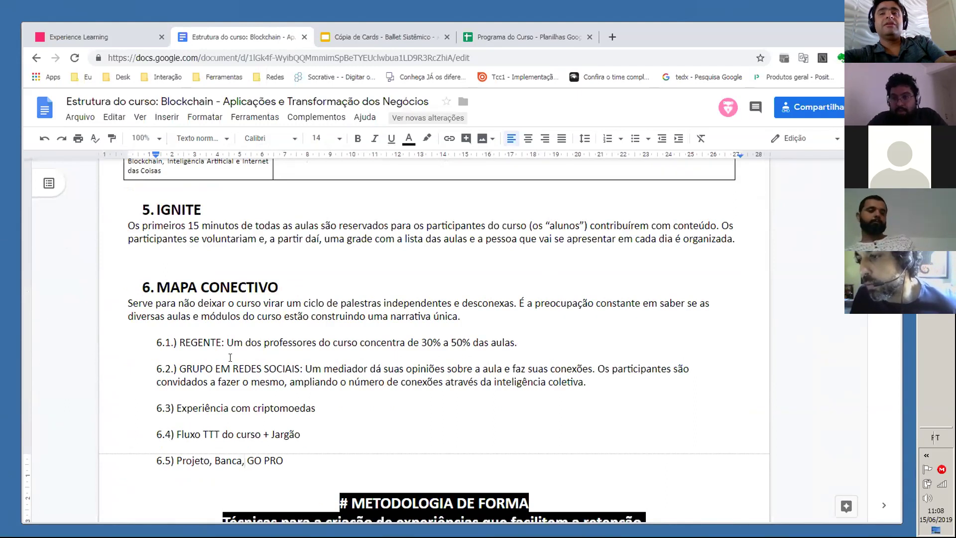
scroll(230, 357, "down", 1)
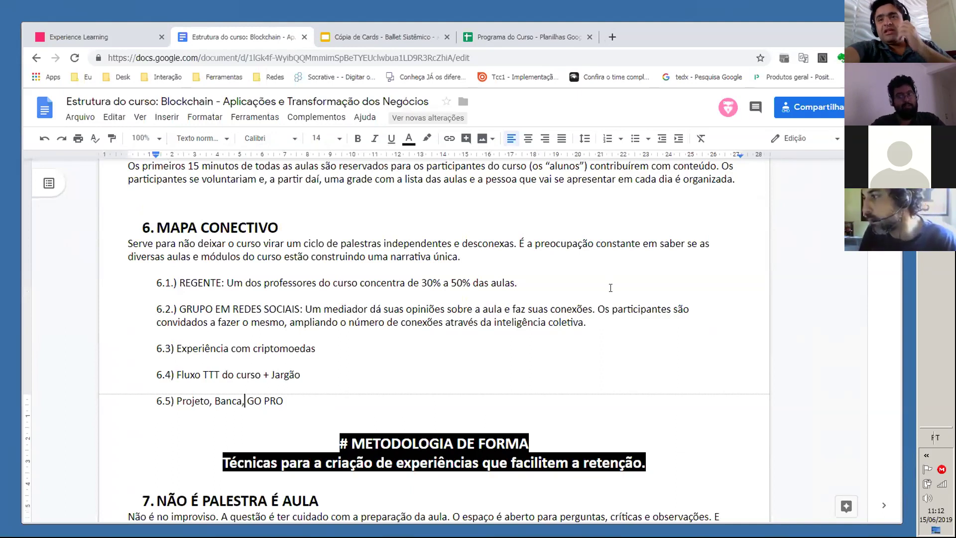
Step: Look through the sections from 7, Não é Palestra é Aula, to the start of Metodologia Estrutural, including O Treco and the reception table
scroll(608, 293, "down", 3)
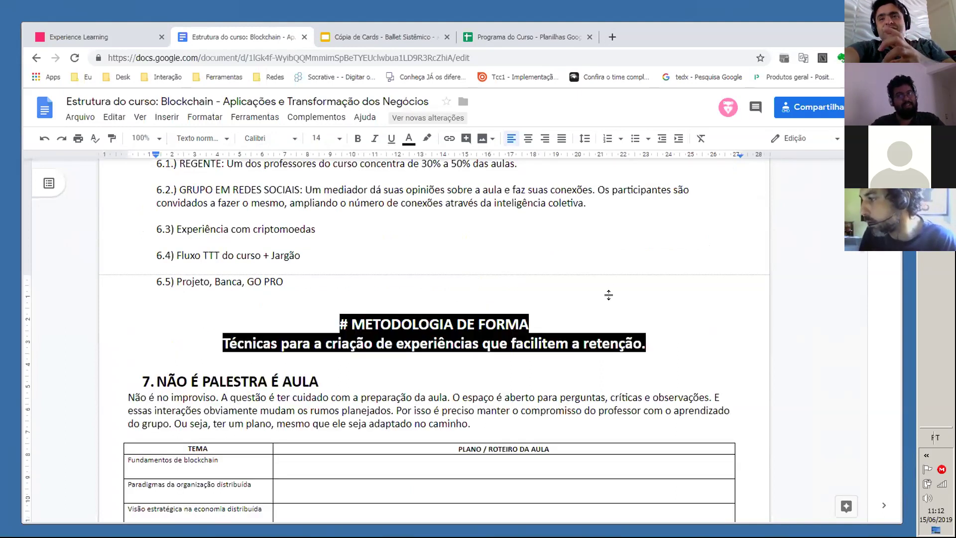
scroll(608, 295, "down", 15)
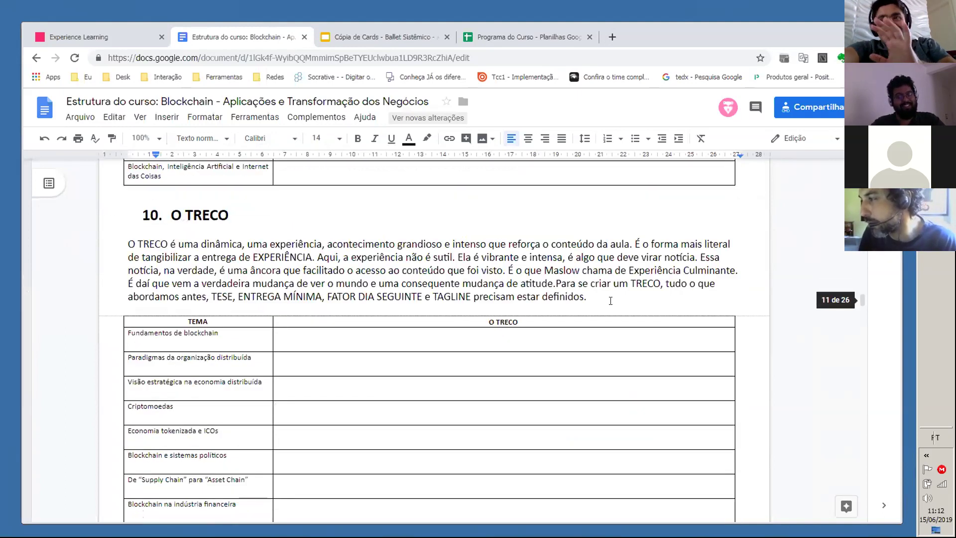
scroll(610, 300, "down", 20)
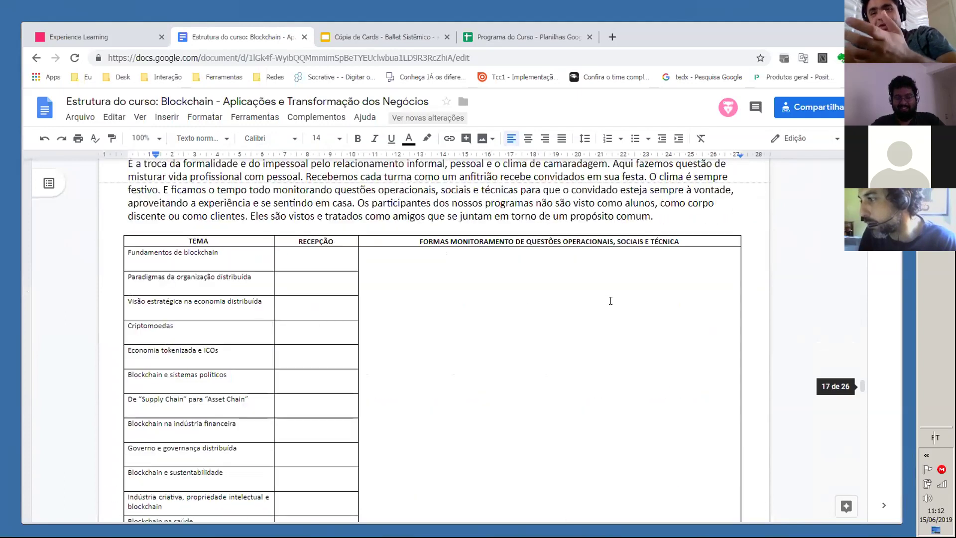
scroll(610, 301, "down", 10)
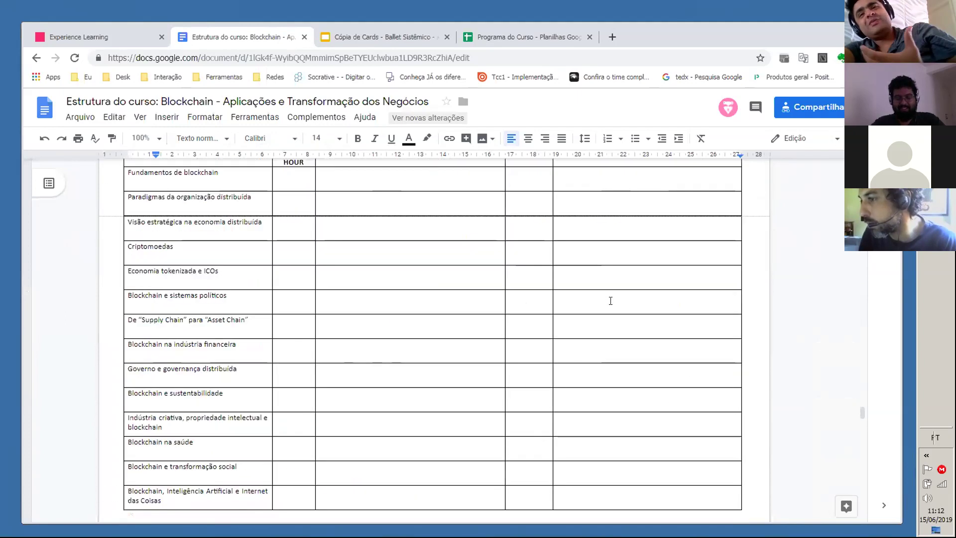
scroll(611, 301, "down", 1)
scroll(610, 301, "down", 5)
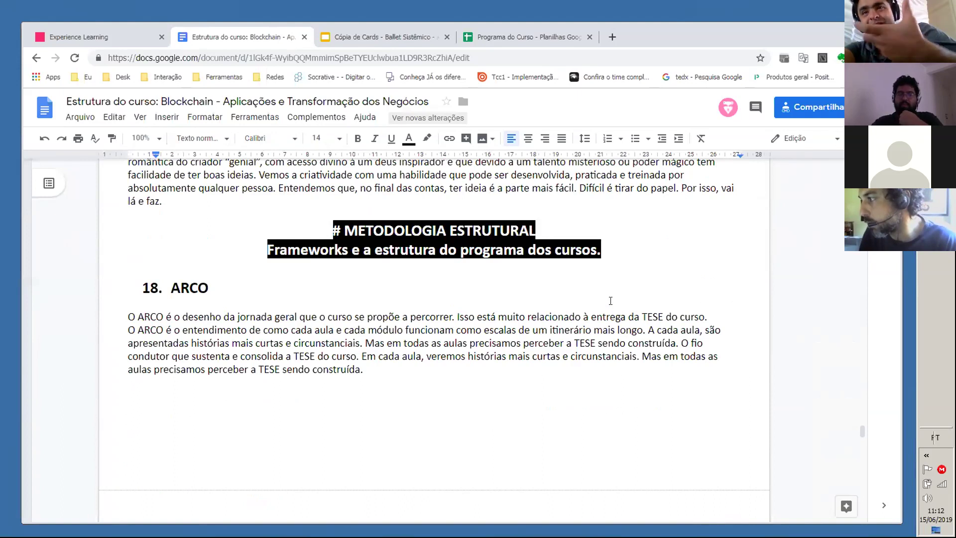
Step: Look through the Metodologia Estrutural sections from Arco to Módulo Vivencial, including Framework de Aula and its class schedule
scroll(610, 301, "down", 3)
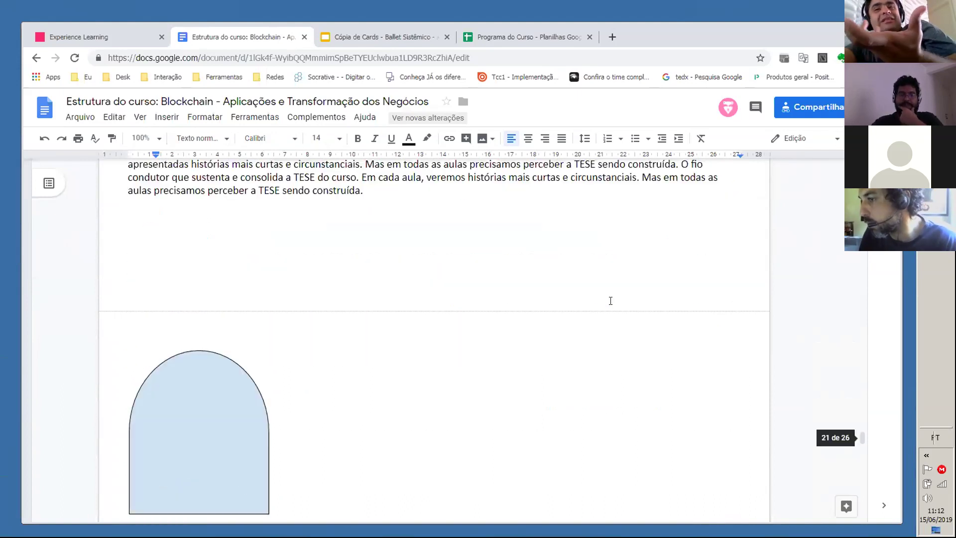
scroll(611, 301, "down", 18)
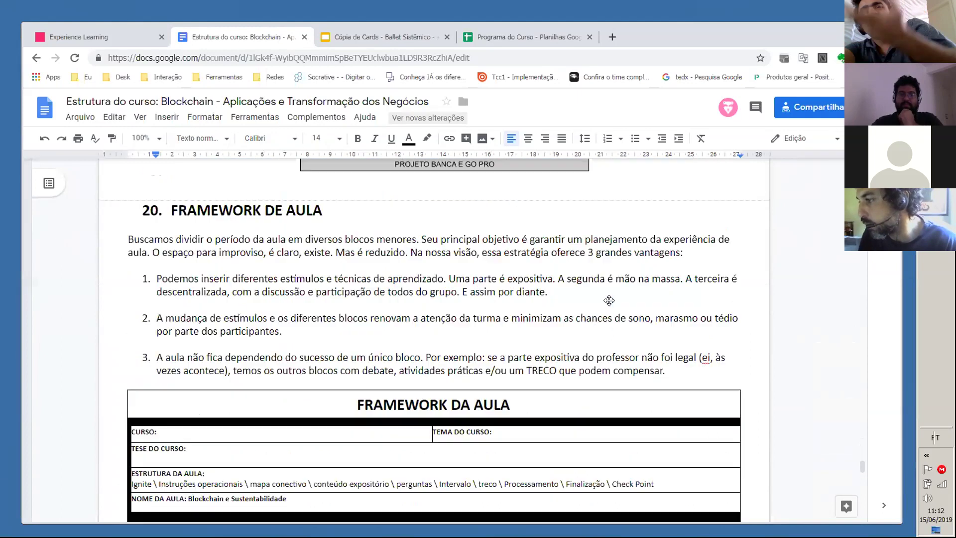
scroll(609, 300, "down", 4)
scroll(610, 305, "down", 5)
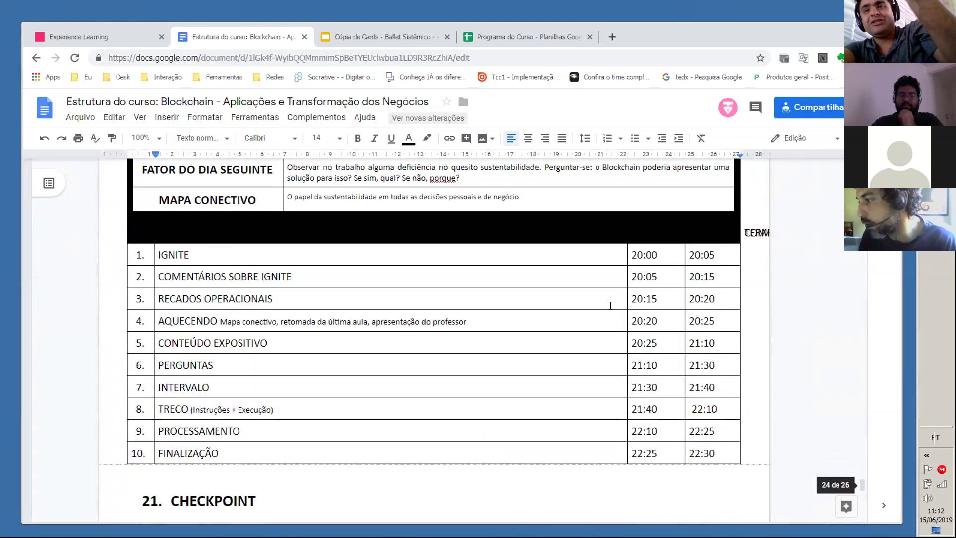
scroll(610, 306, "down", 5)
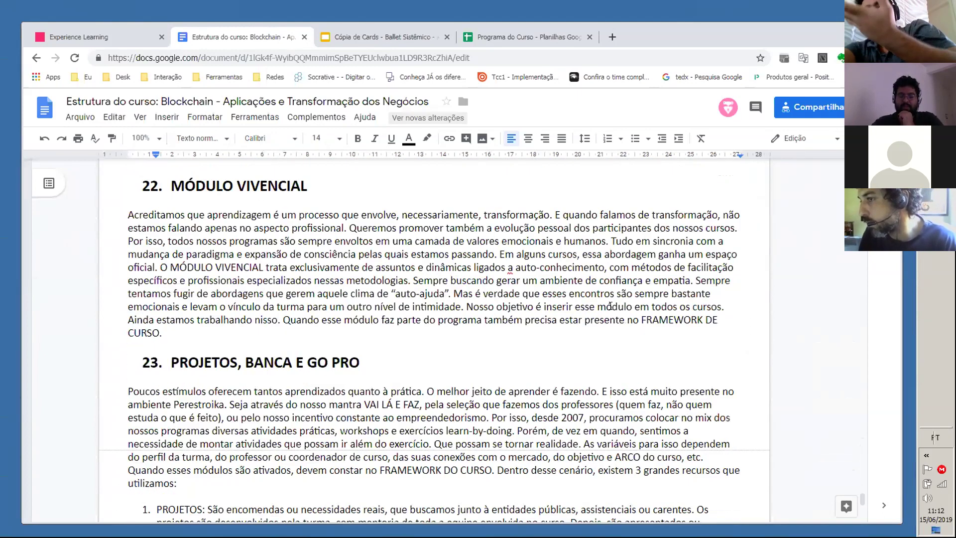
Step: Reread section 23, Projetos, Banca e Go Pro, through to the end of the document
scroll(610, 306, "down", 4)
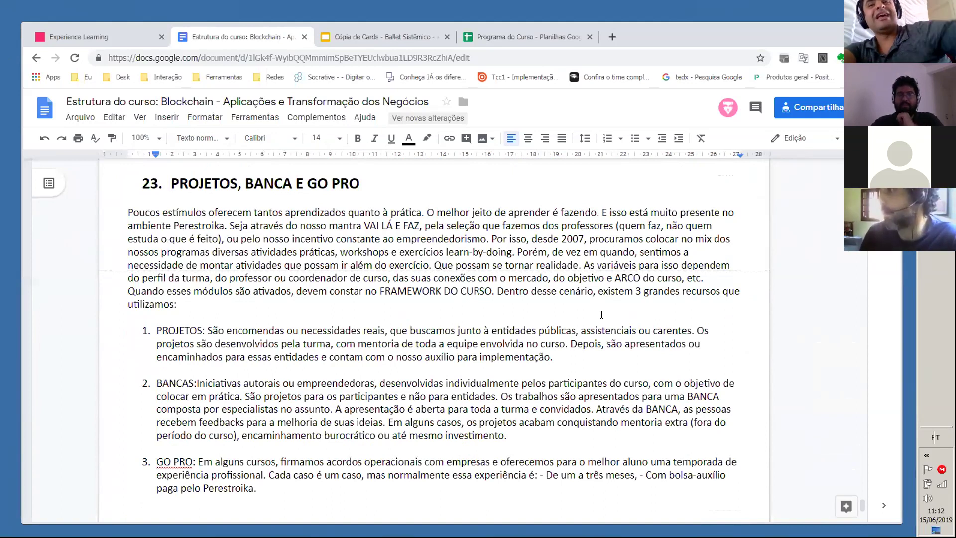
scroll(607, 319, "down", 3)
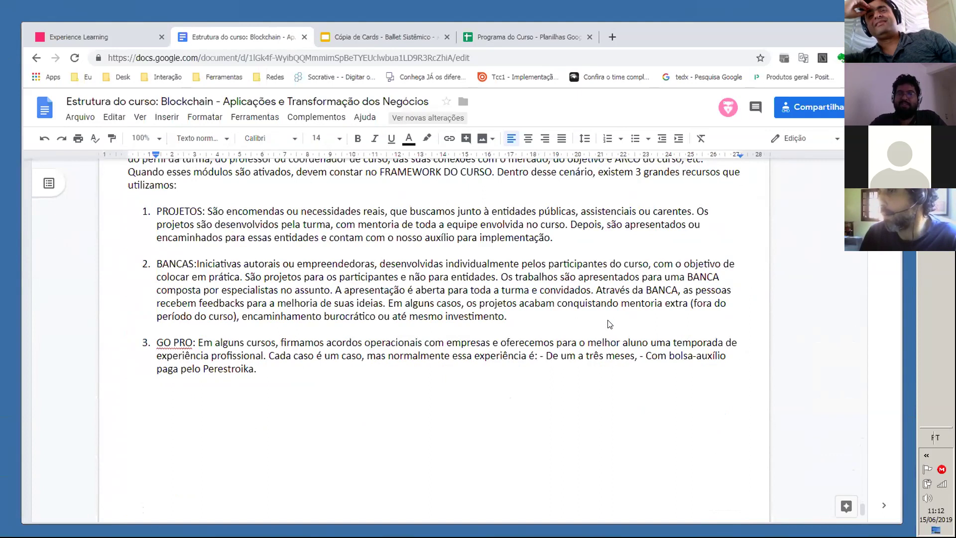
scroll(609, 322, "down", 3)
scroll(609, 320, "up", 3)
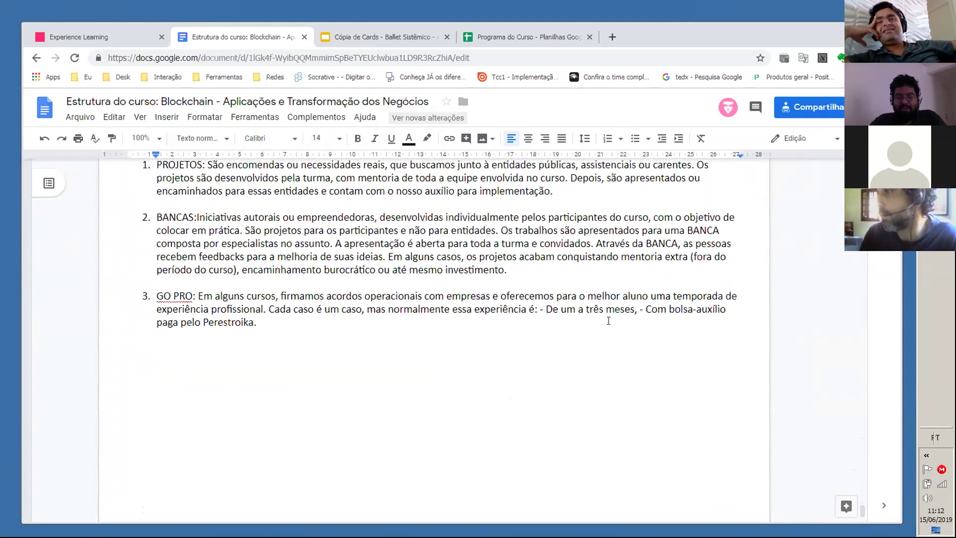
scroll(610, 320, "up", 3)
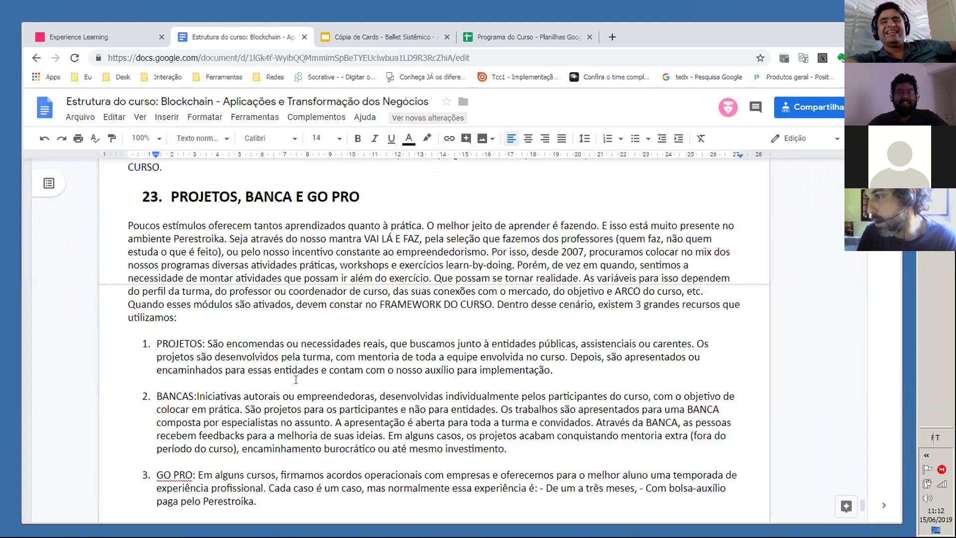
scroll(296, 379, "down", 1)
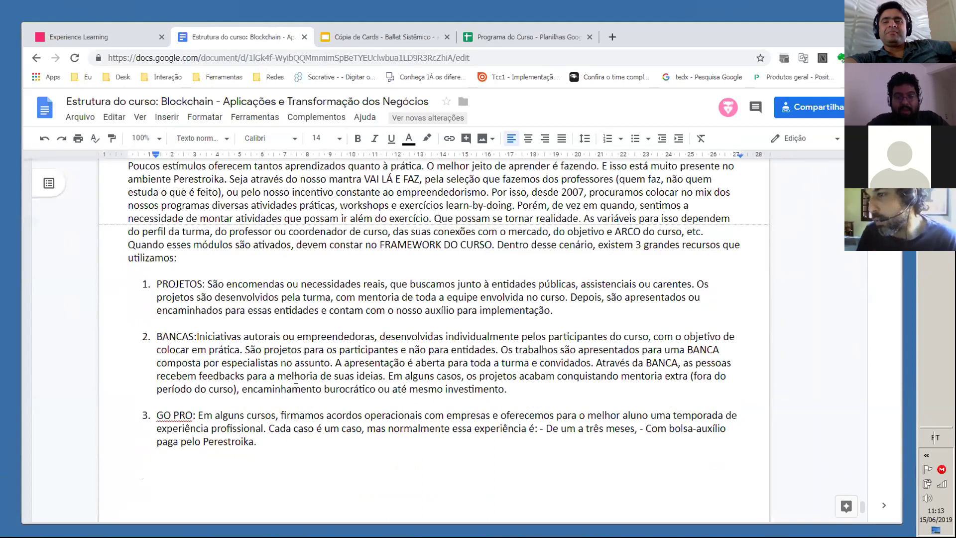
scroll(296, 380, "up", 1)
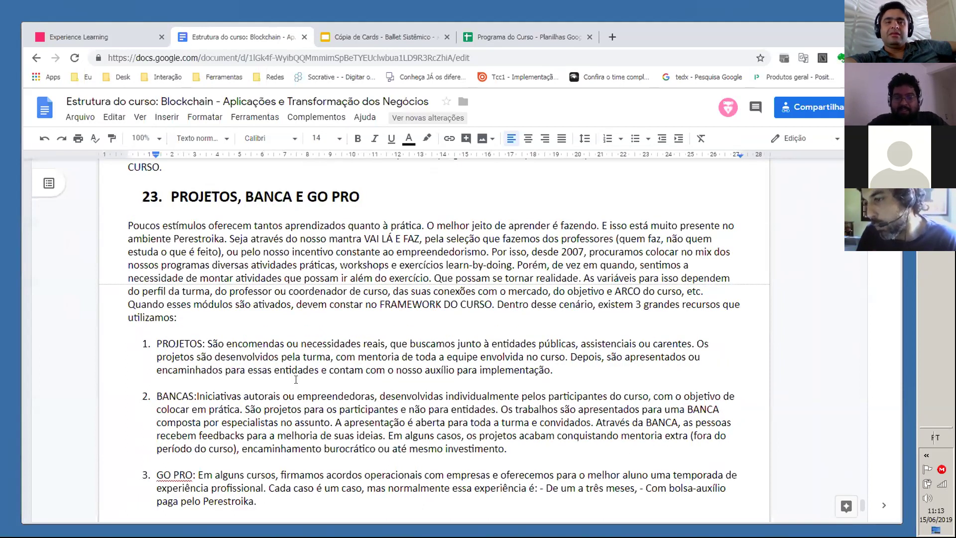
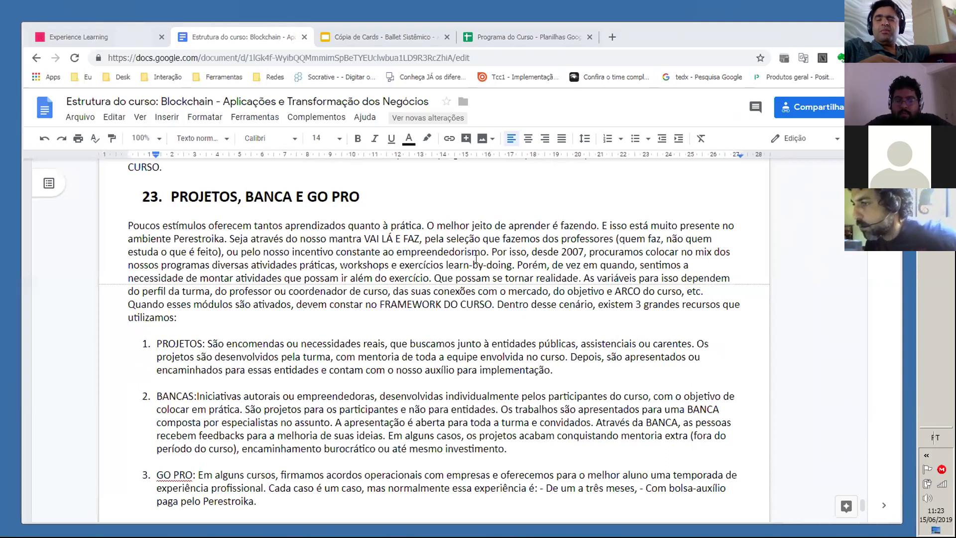
Step: Look back from section 23 to section 14, Aula Inaugural, and switch to the Experience Learning page with the methodology overview
scroll(475, 258, "down", 2)
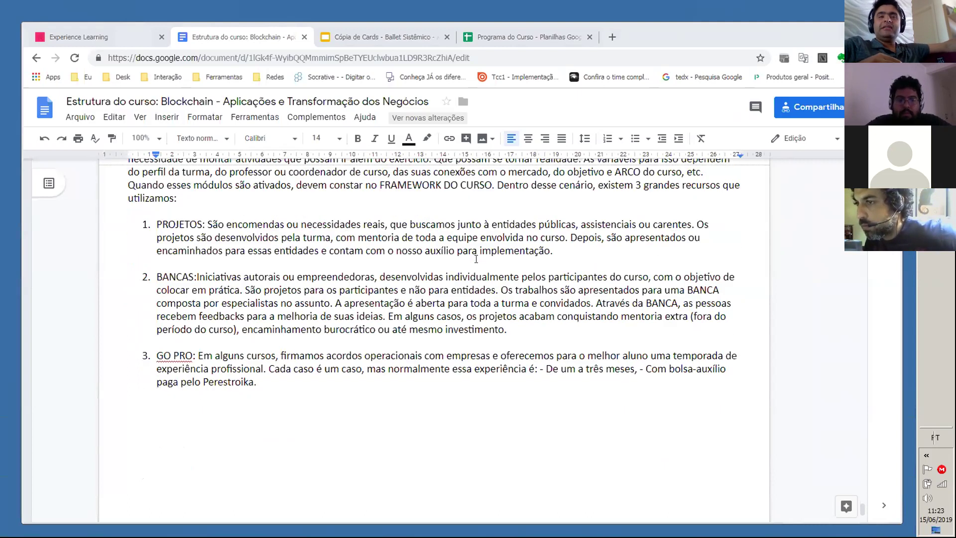
scroll(476, 259, "up", 5)
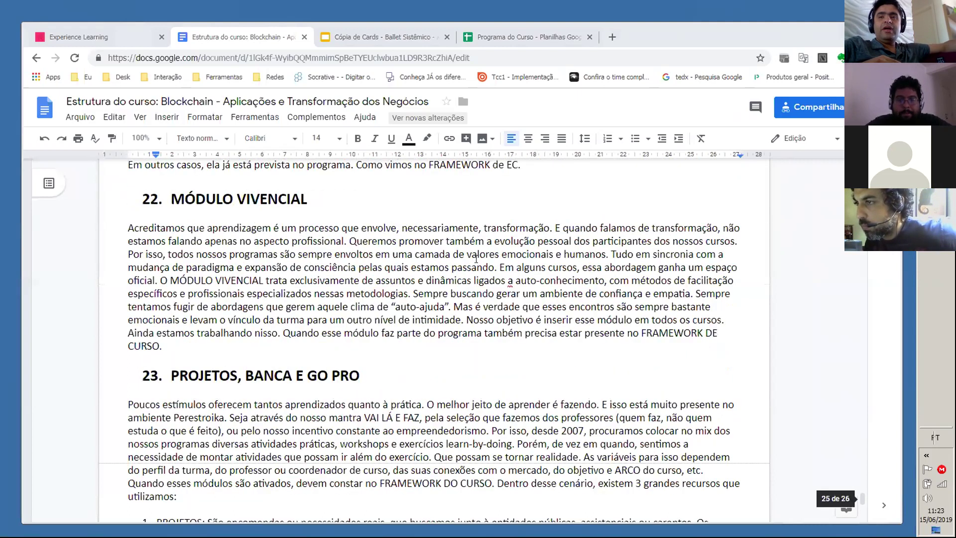
scroll(476, 259, "up", 14)
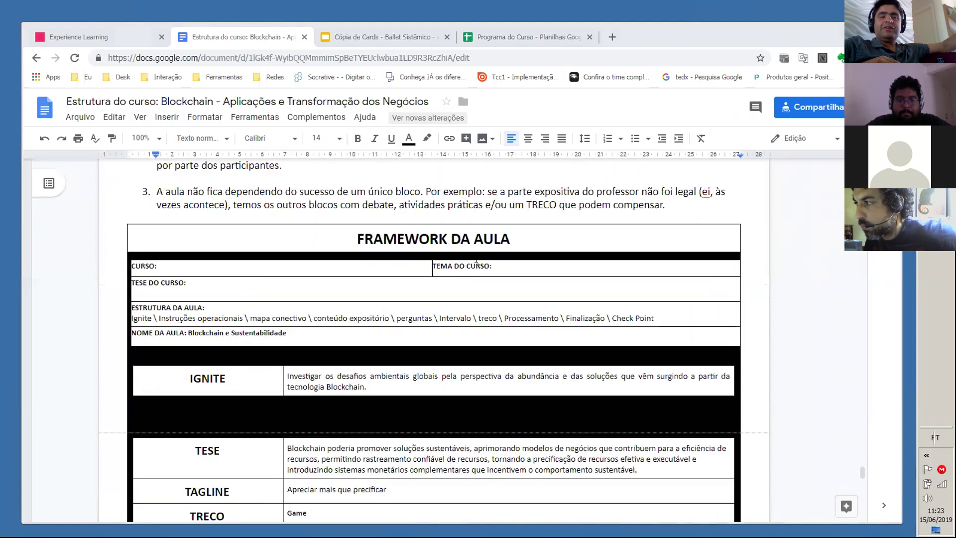
scroll(476, 260, "up", 8)
scroll(476, 259, "up", 15)
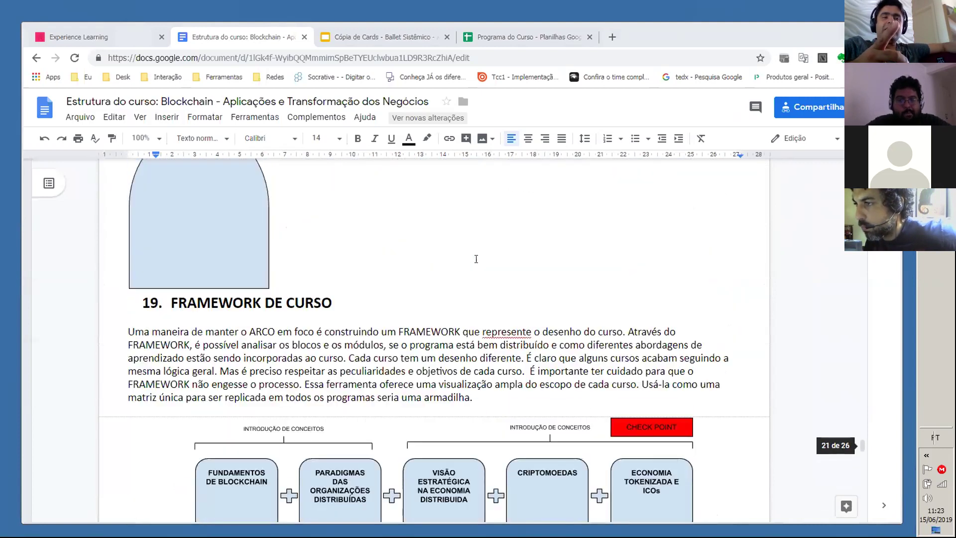
scroll(475, 262, "up", 15)
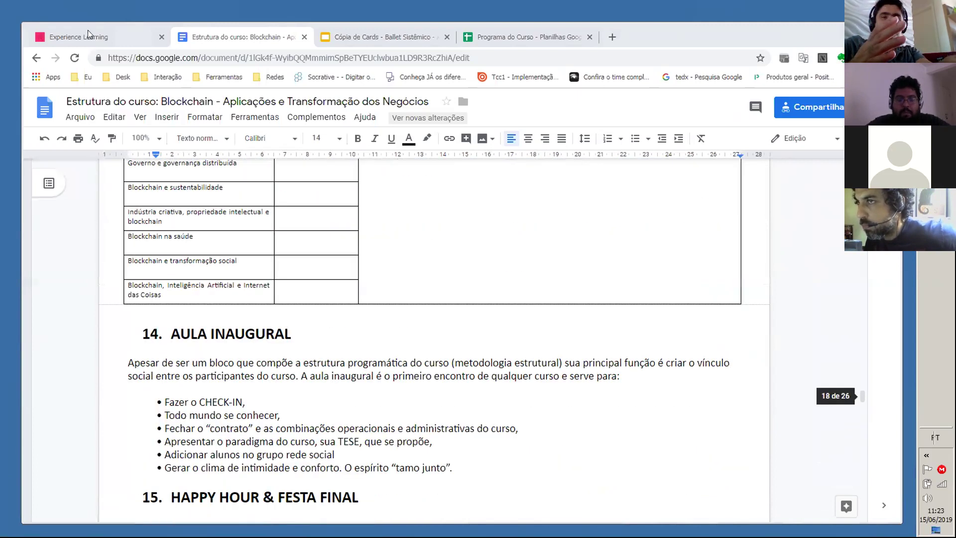
key("ctrl+shift+Tab")
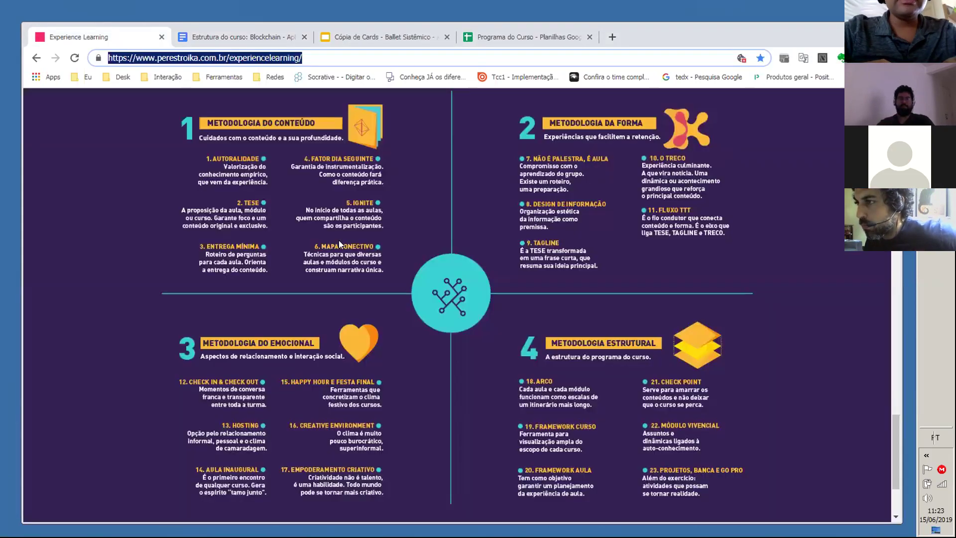
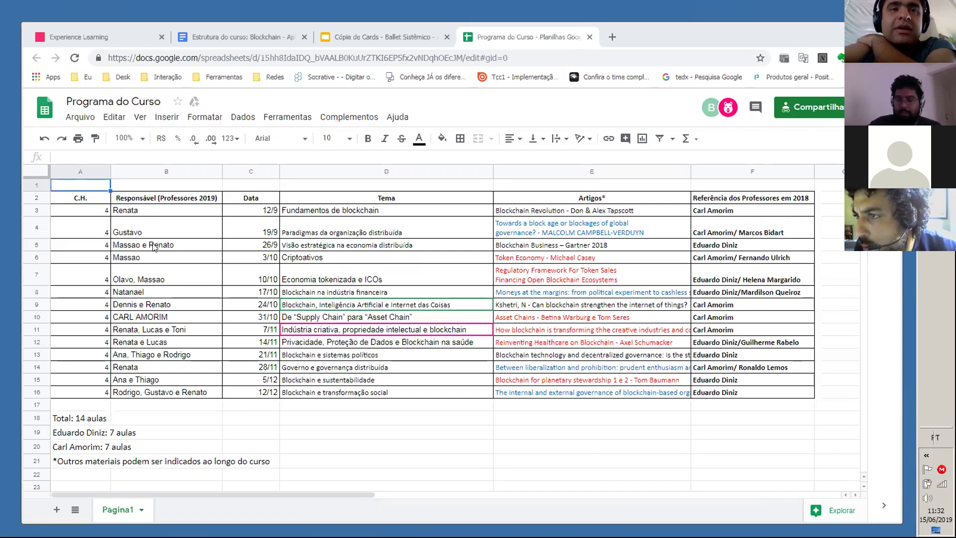
Step: In the Programa do Curso spreadsheet, add a second professor's first name to the Responsável cell for the 17/10 class "Blockchain na indústria financeira"
left_click(169, 297)
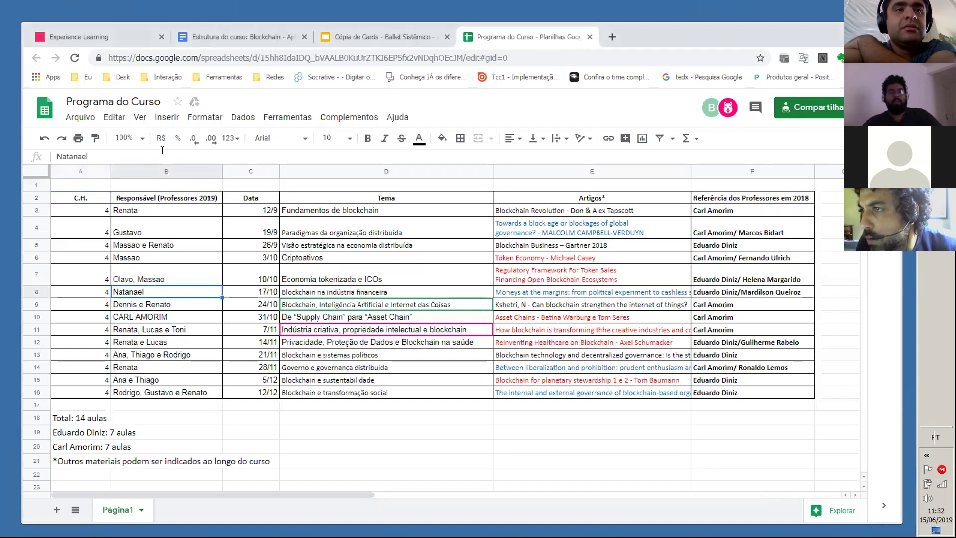
left_click(163, 155)
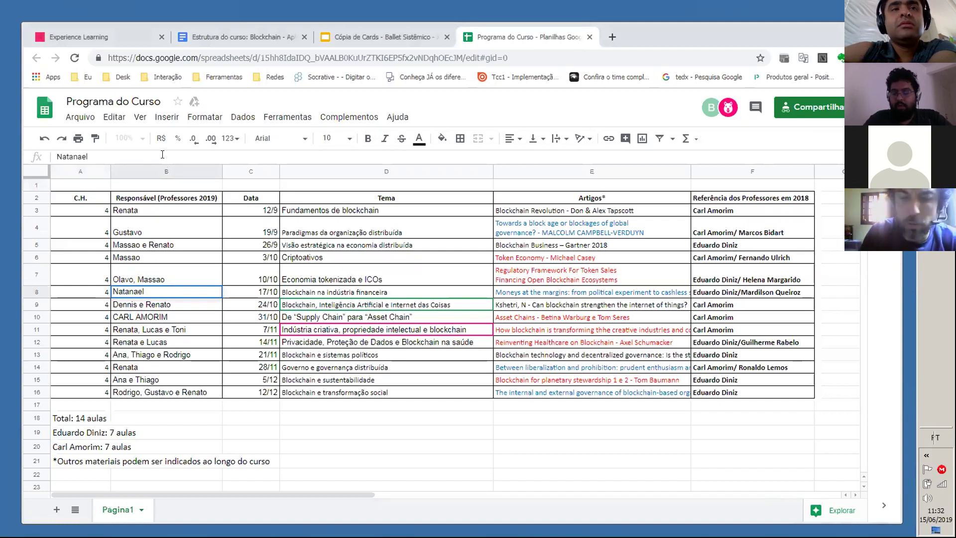
type("e Br")
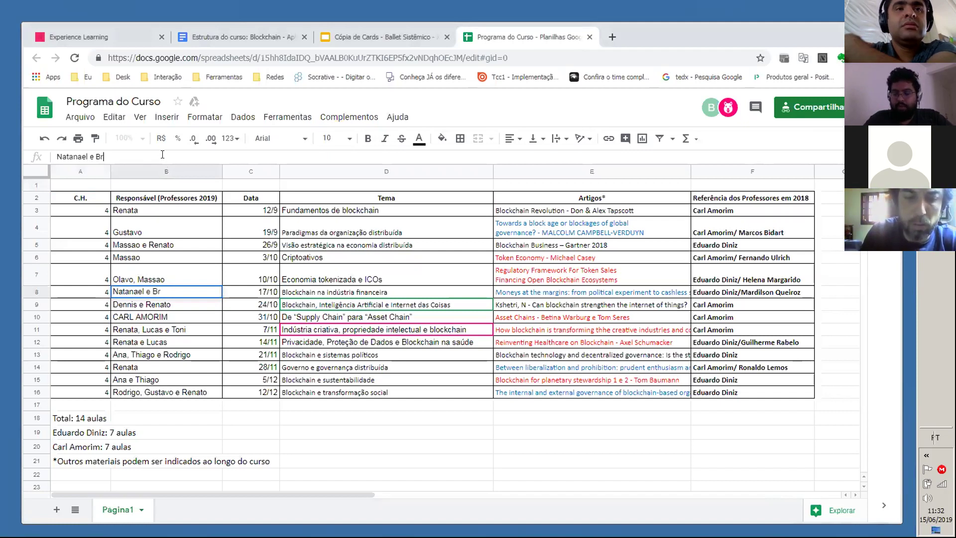
type("uno")
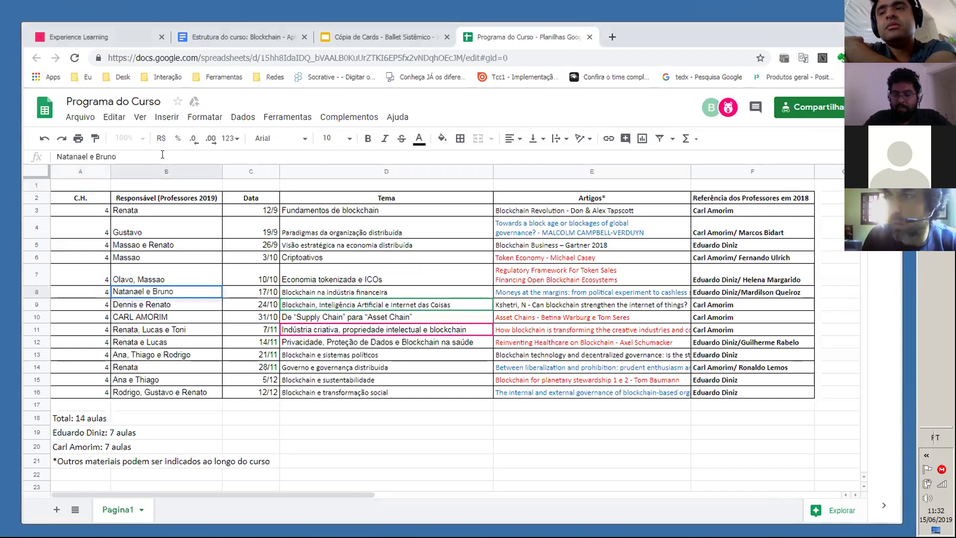
left_click(175, 309)
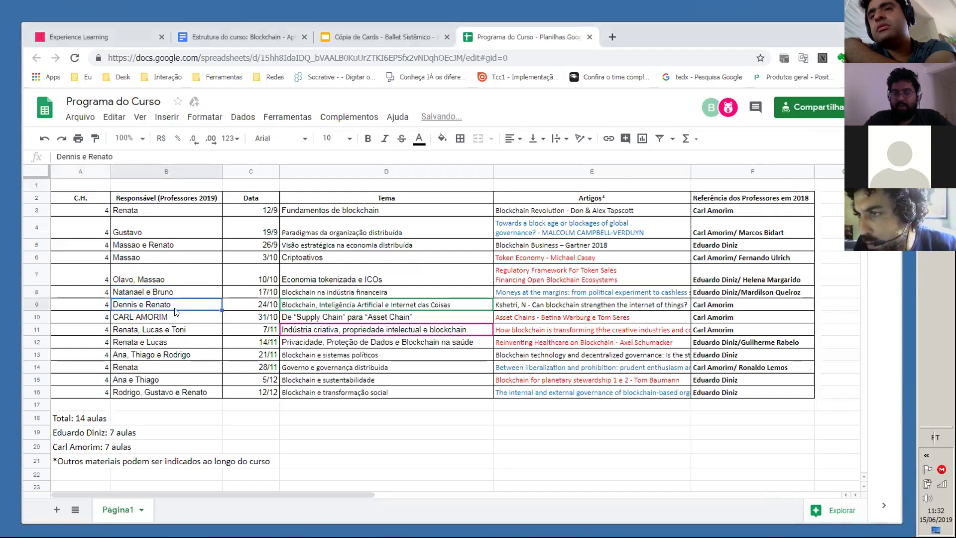
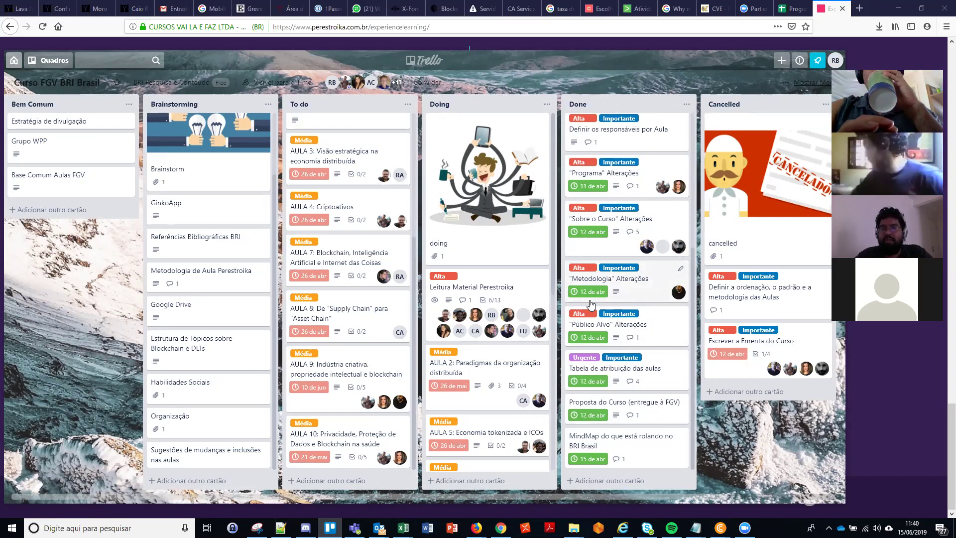
Step: Add a card titled "Qq coisa teste" to the end of the Done list
left_click(686, 104)
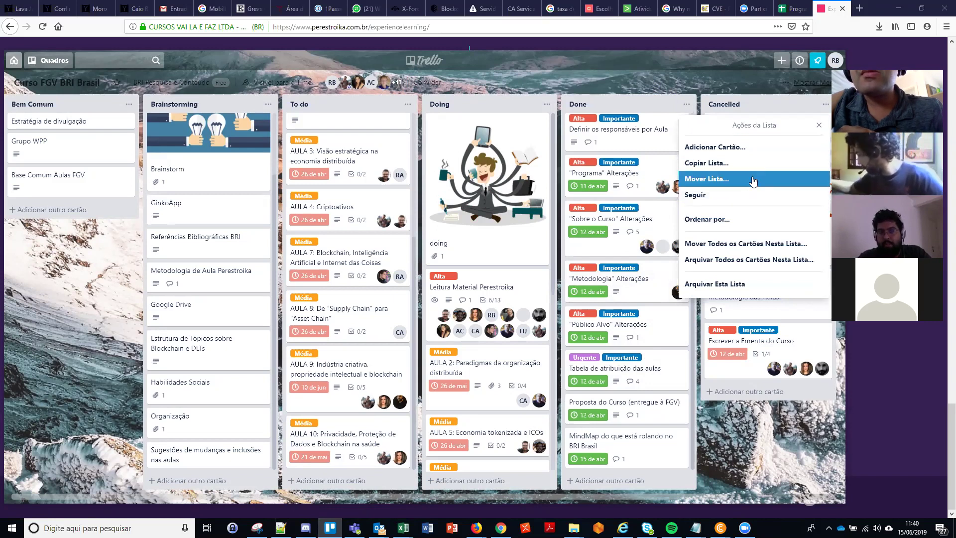
left_click(614, 480)
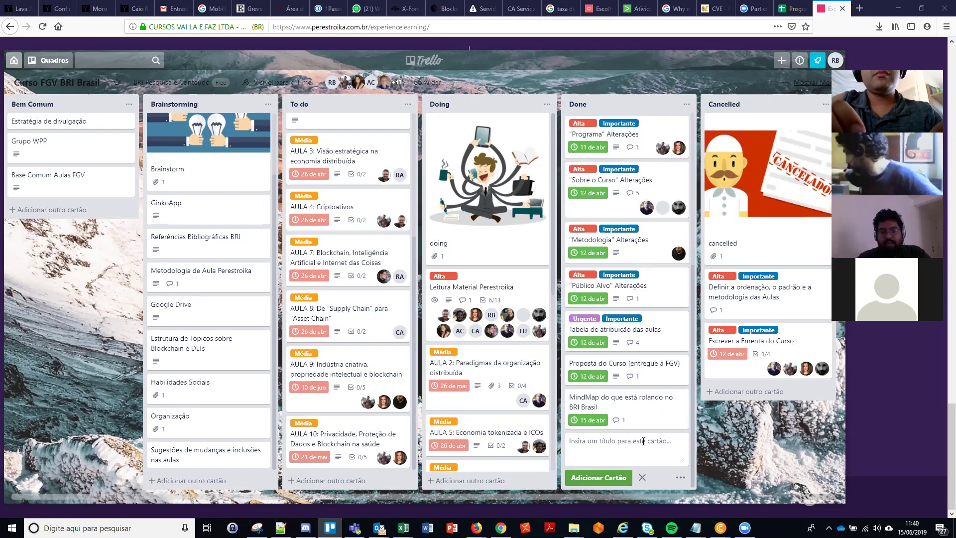
type("Qq coisa ")
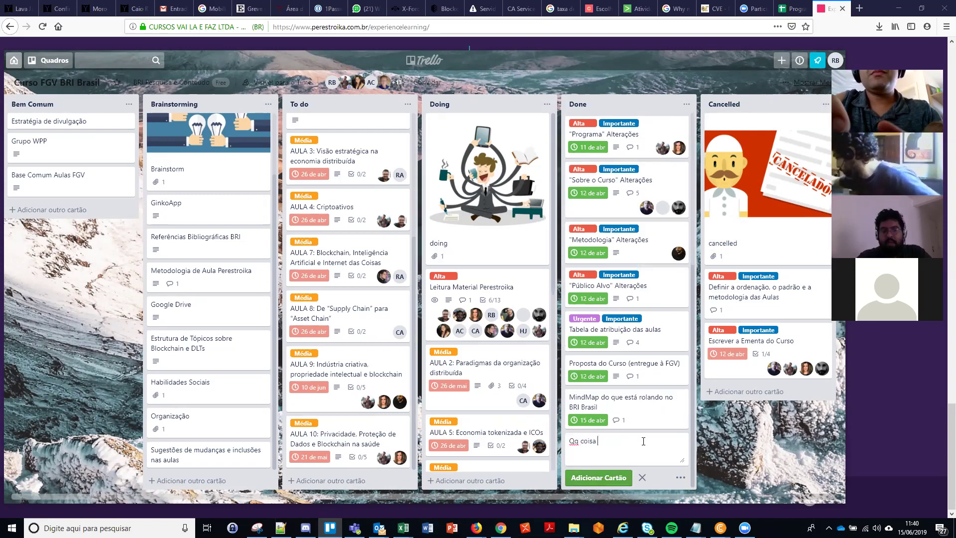
type("teste")
left_click(628, 477)
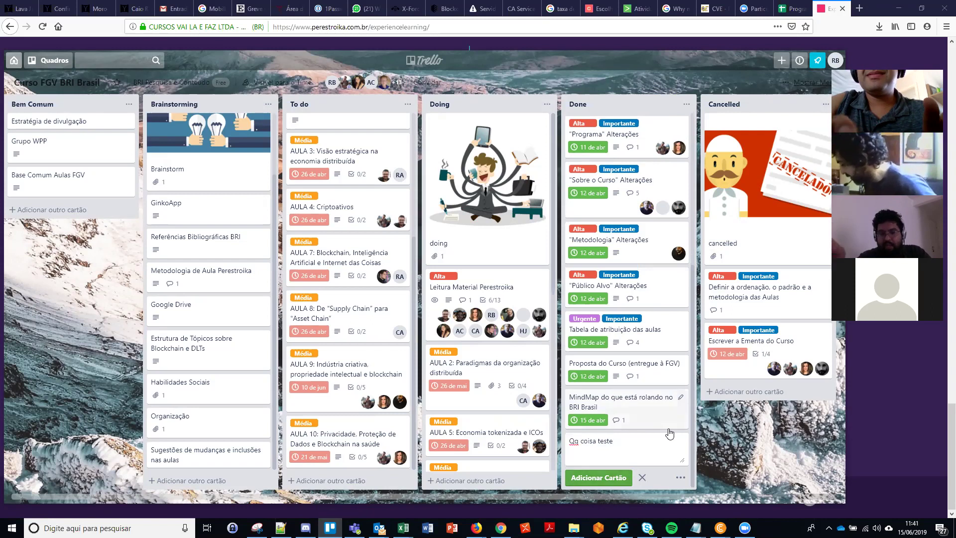
Step: Add an empty checklist named Checklist to the "Qq coisa teste" card, without copying items from another card
left_click(630, 425)
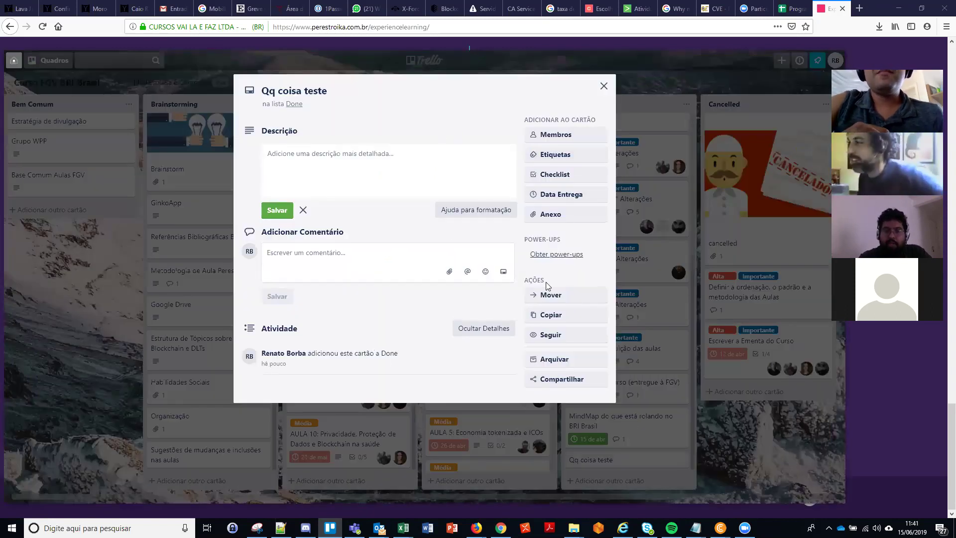
left_click(576, 184)
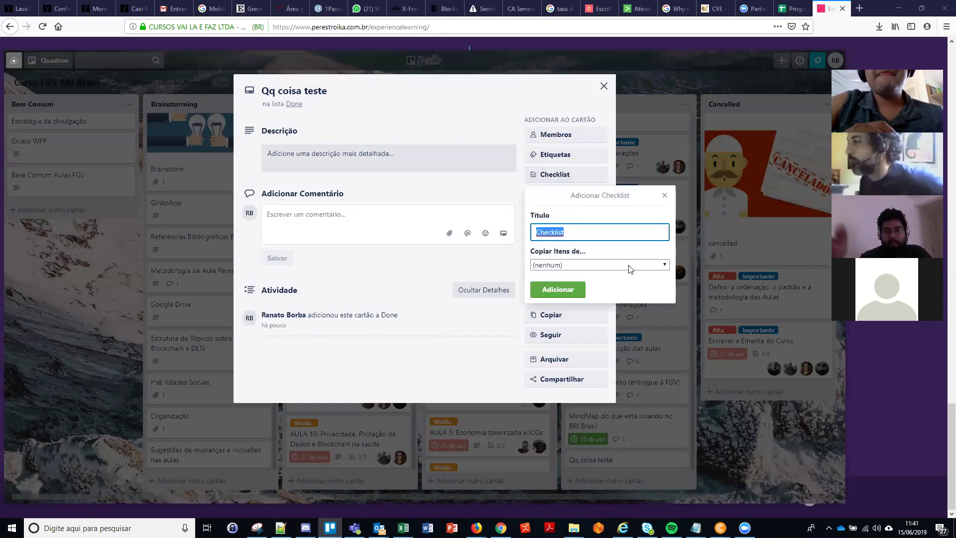
left_click(630, 265)
scroll(646, 427, "down", 3)
scroll(646, 428, "up", 3)
left_click(629, 252)
left_click(593, 231)
left_click(573, 290)
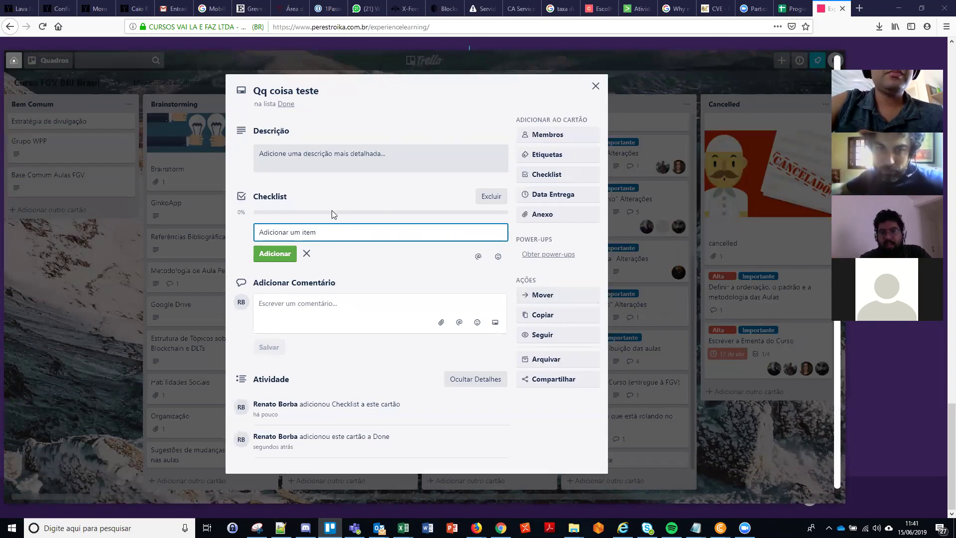
left_click(596, 87)
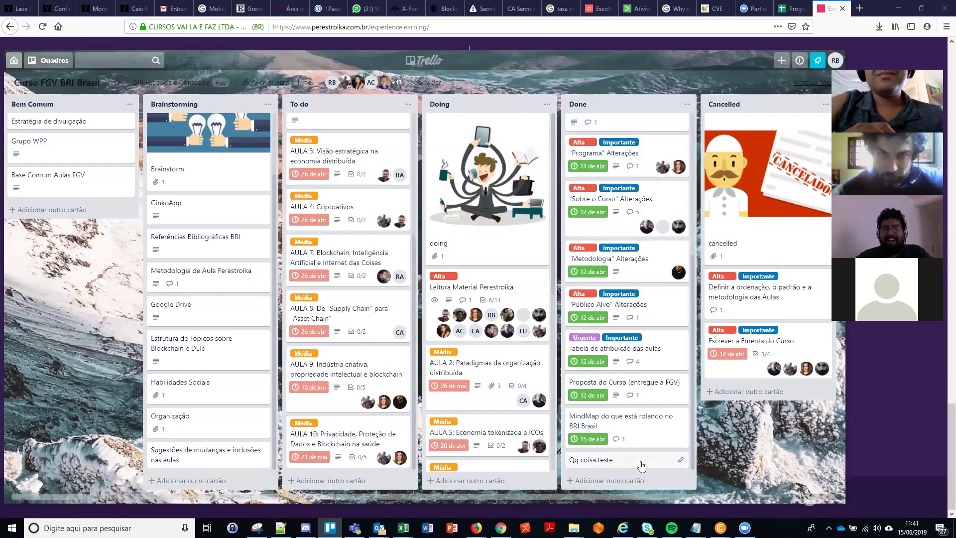
Step: Look at the "Qq coisa teste" and "Proposta do Curso (entregue à FGV)" cards in the Done list
left_click(640, 460)
left_click(603, 86)
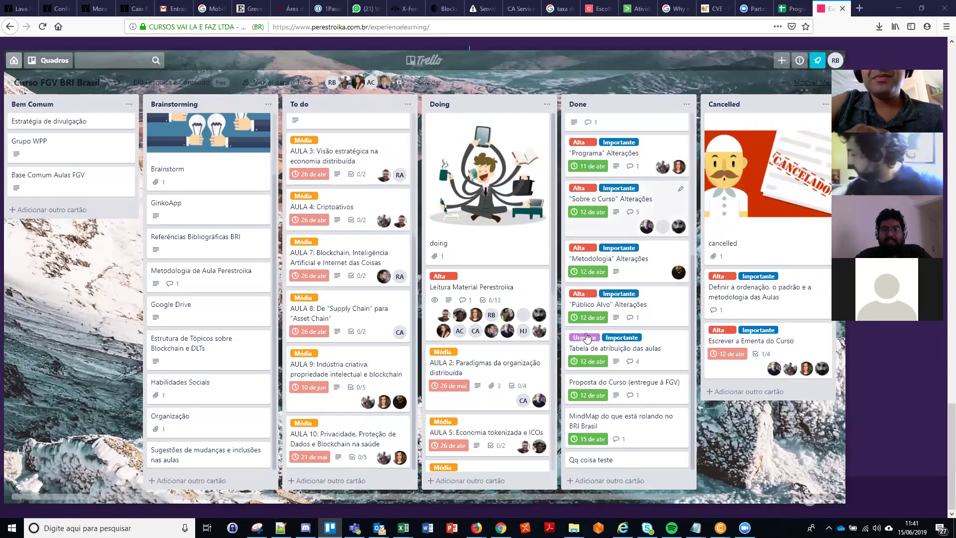
left_click(639, 385)
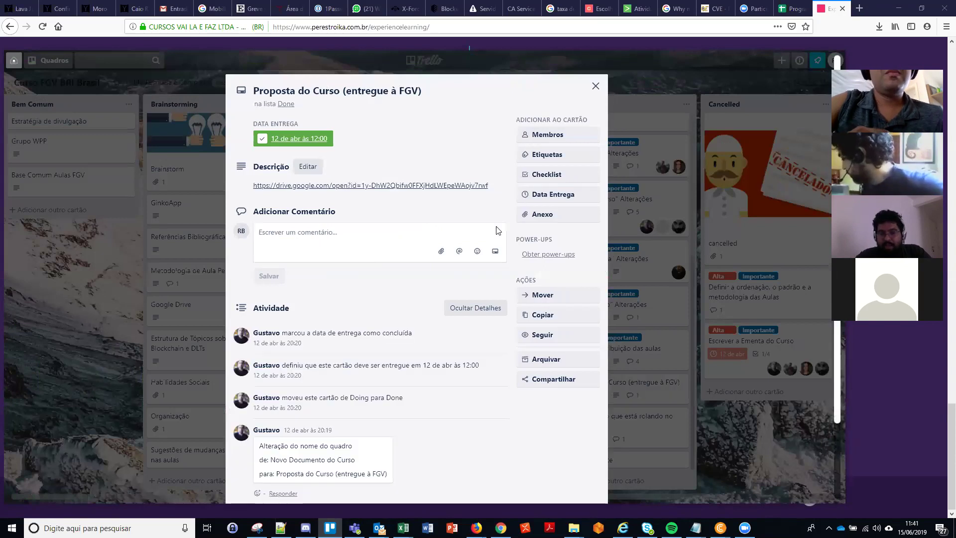
left_click(596, 88)
Step: Add a second test card titled "dedos nervosos" to the Done list
left_click(643, 480)
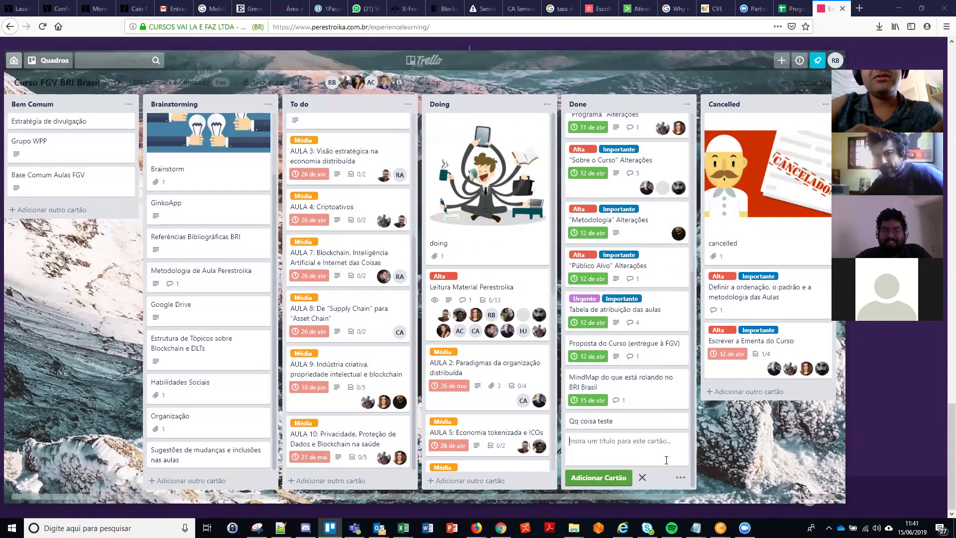
type("d")
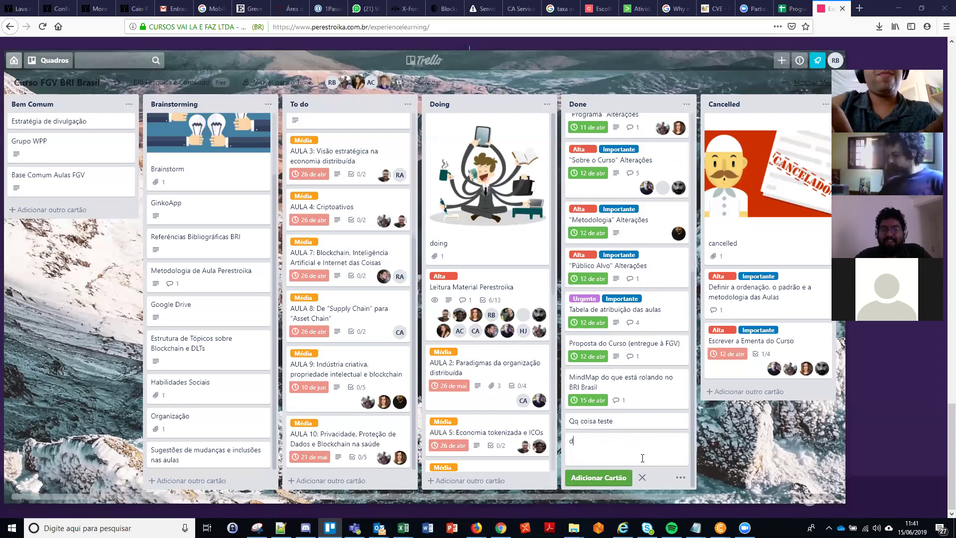
type("edos nervosos")
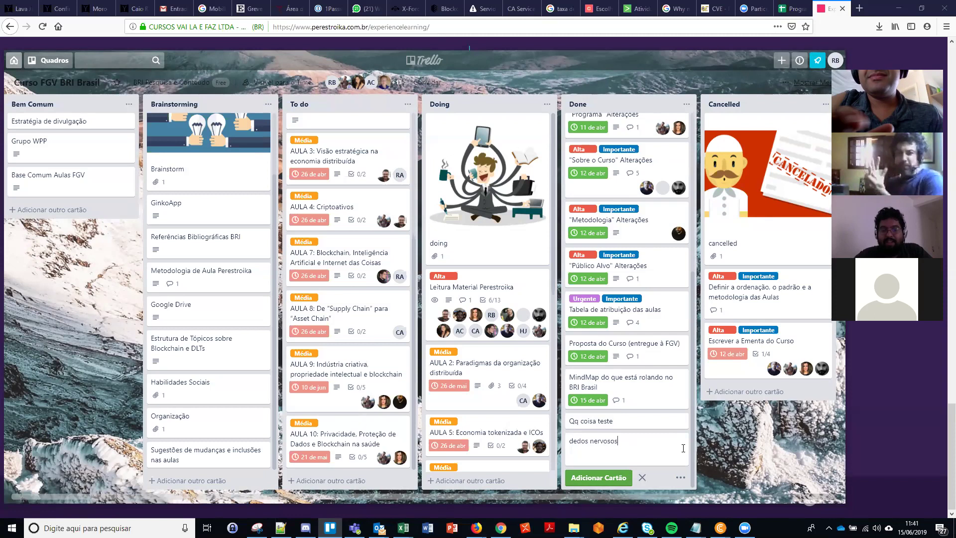
key("Return")
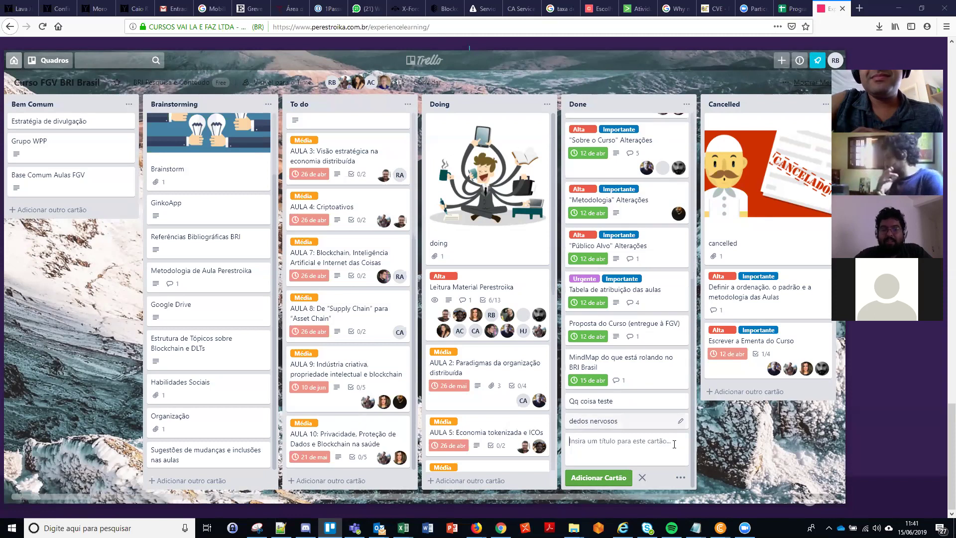
Step: Copy the share link of the "dedos nervosos" card and close the card
left_click(629, 425)
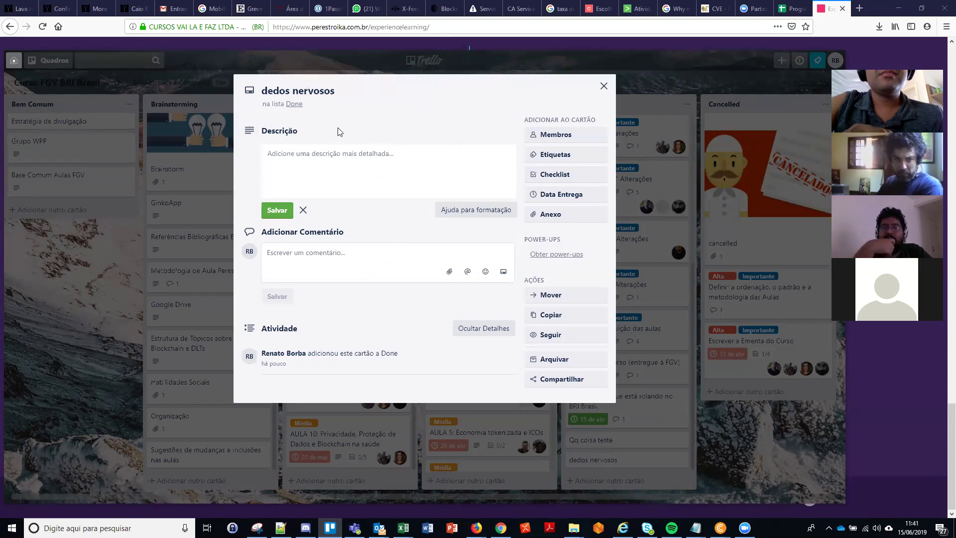
left_click(574, 382)
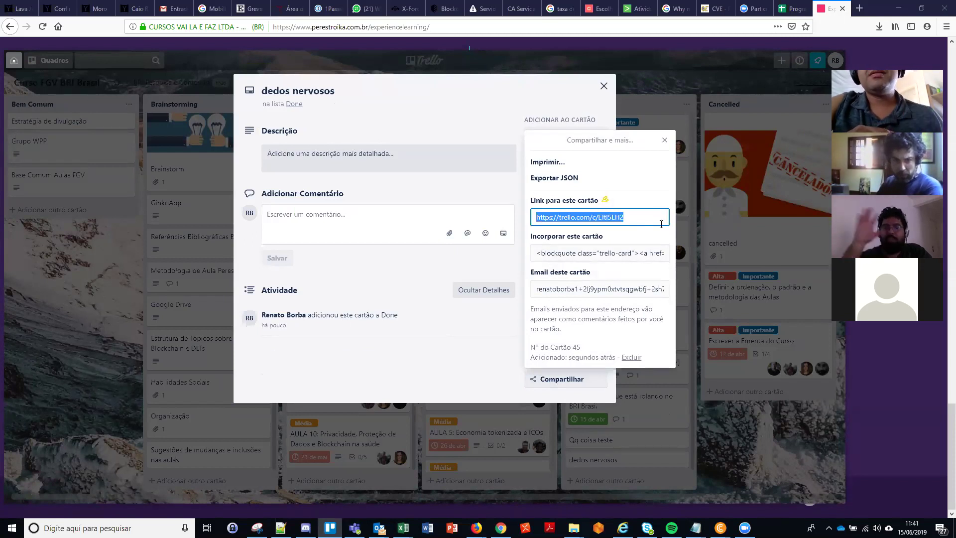
left_click(666, 139)
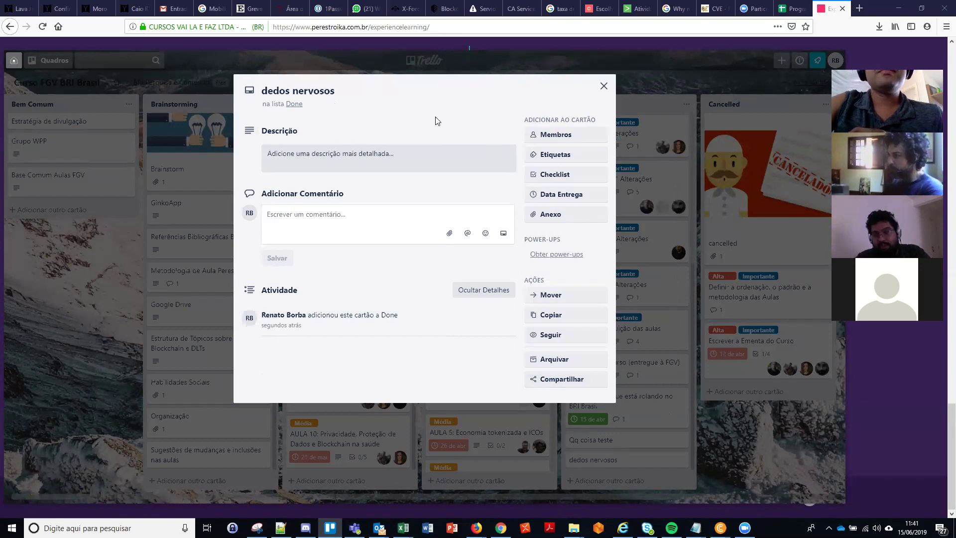
left_click(606, 87)
Step: Add the copied "dedos nervosos" card link as a checklist item in the "Qq coisa teste" card
left_click(632, 440)
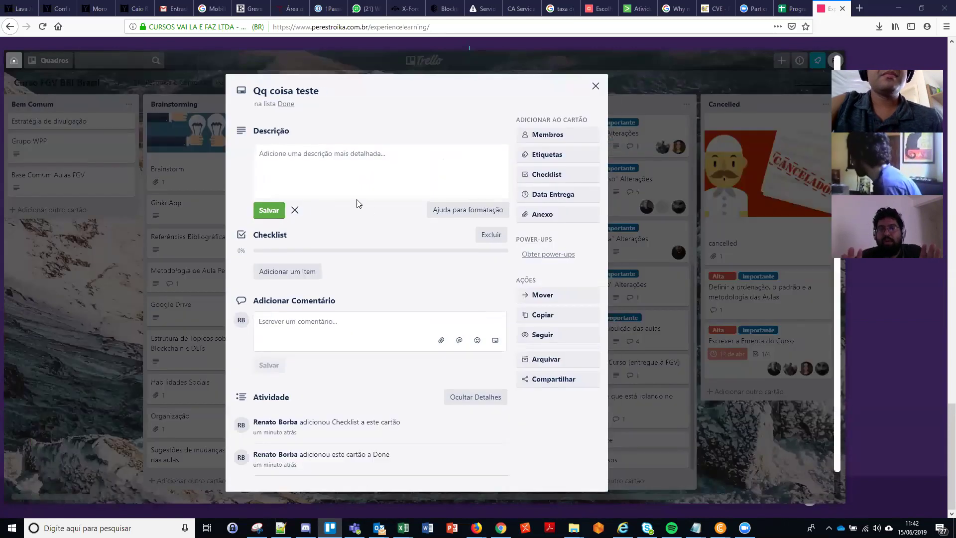
left_click(287, 271)
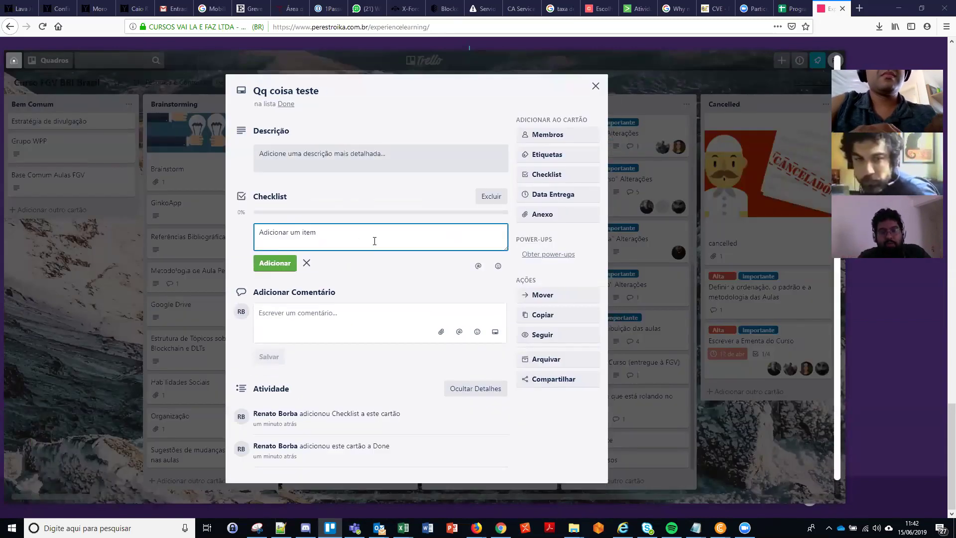
key("ctrl+v")
left_click(274, 263)
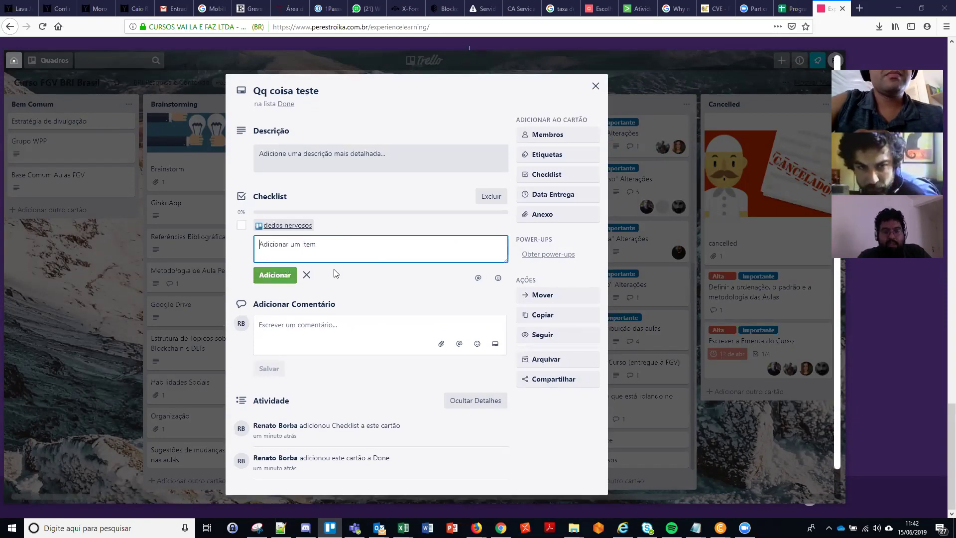
left_click(366, 284)
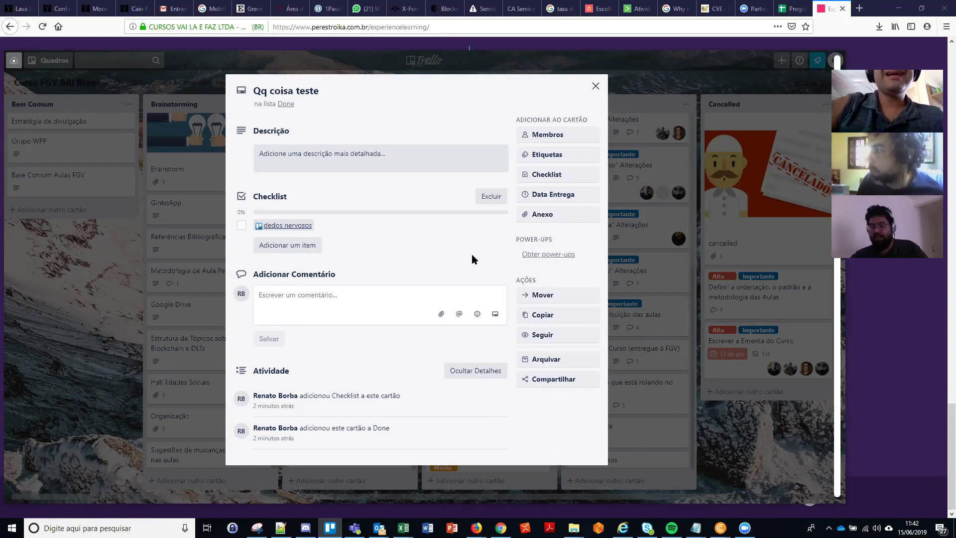
left_click(596, 87)
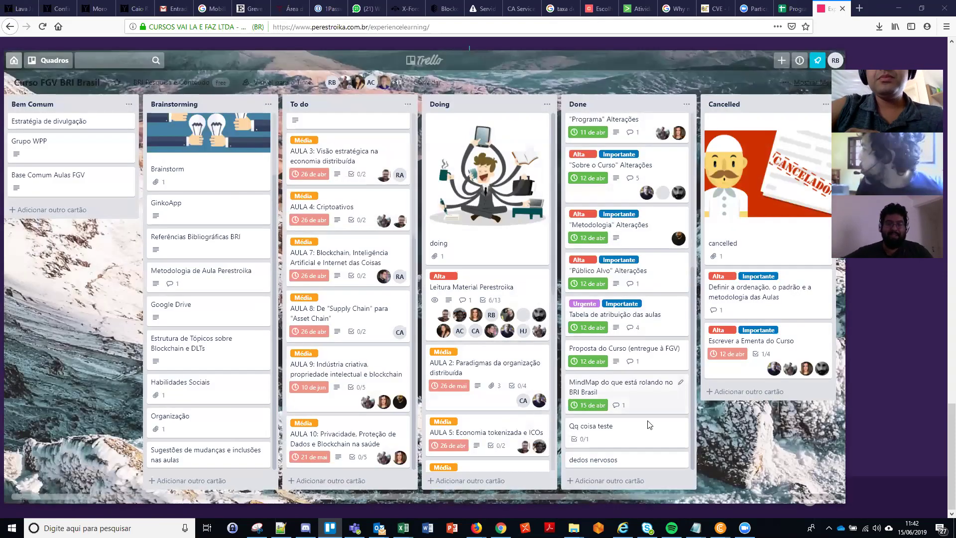
Step: Archive the test cards "Qq coisa teste" and "dedos nervosos" from the Done list
key("e")
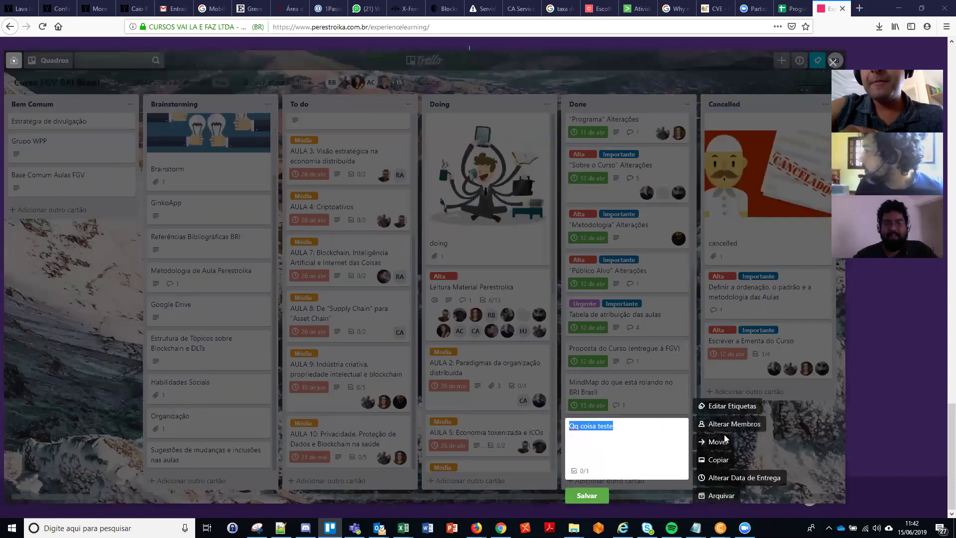
left_click(720, 495)
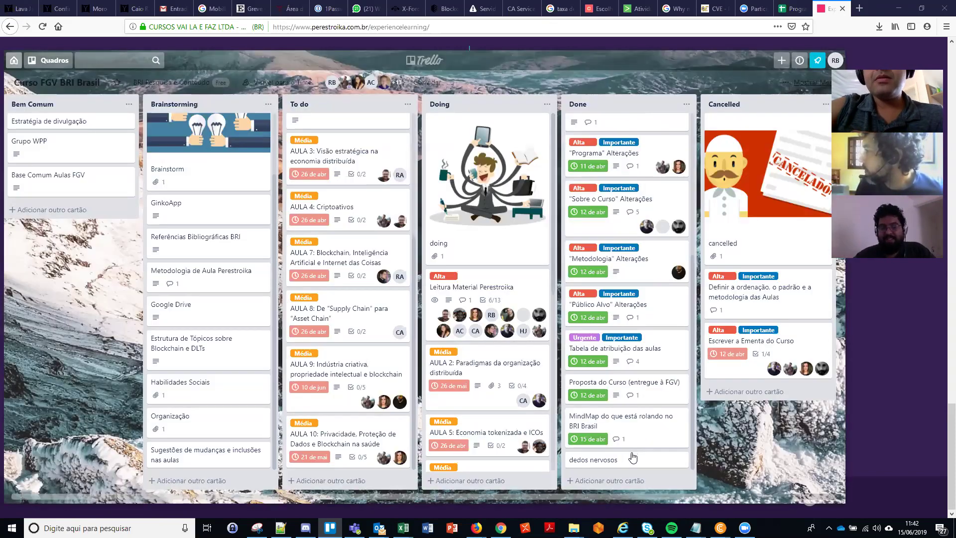
key("e")
left_click(717, 493)
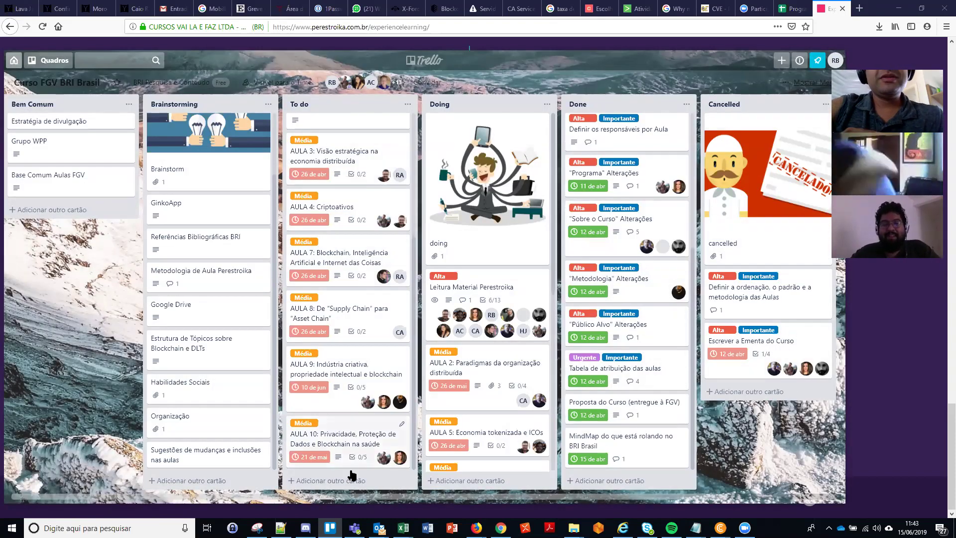
mouse_move(331, 527)
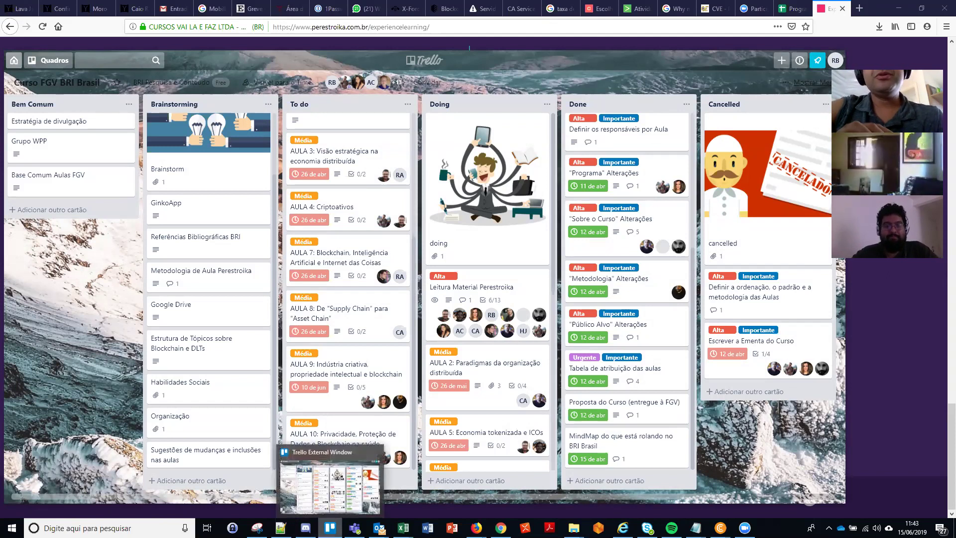